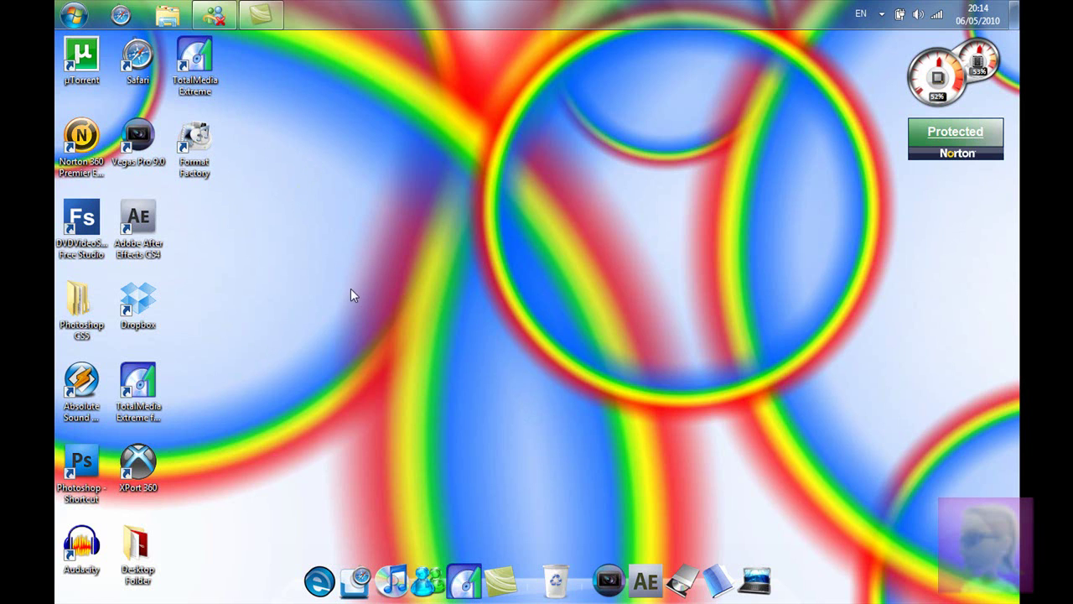
Launch Format Factory and open the PVR Raw Files folder on Expansion Drive (G:) in Windows Explorer
left_click(205, 158)
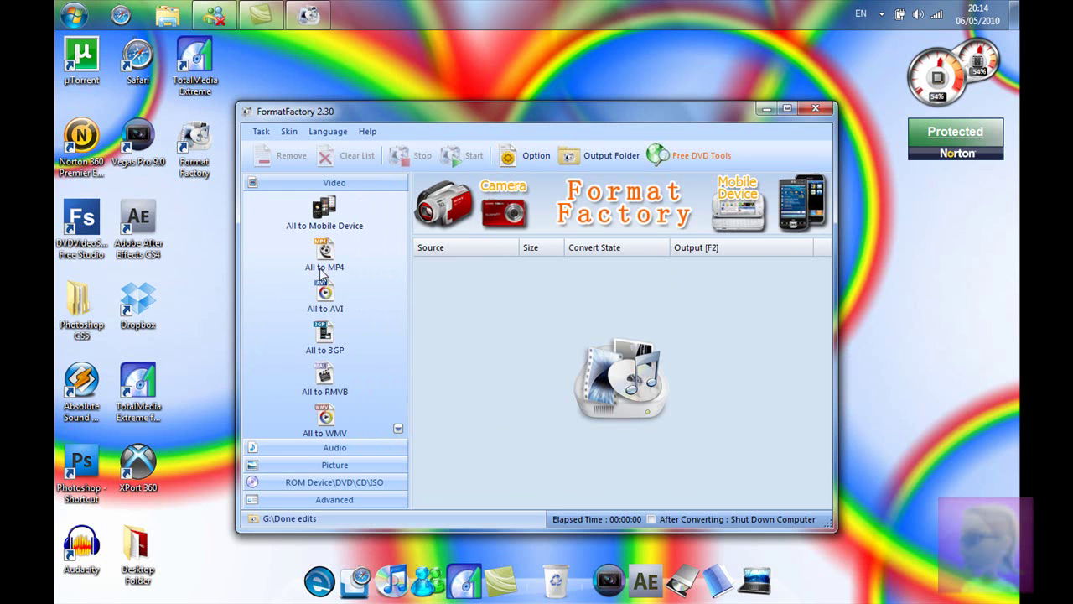
left_click(166, 25)
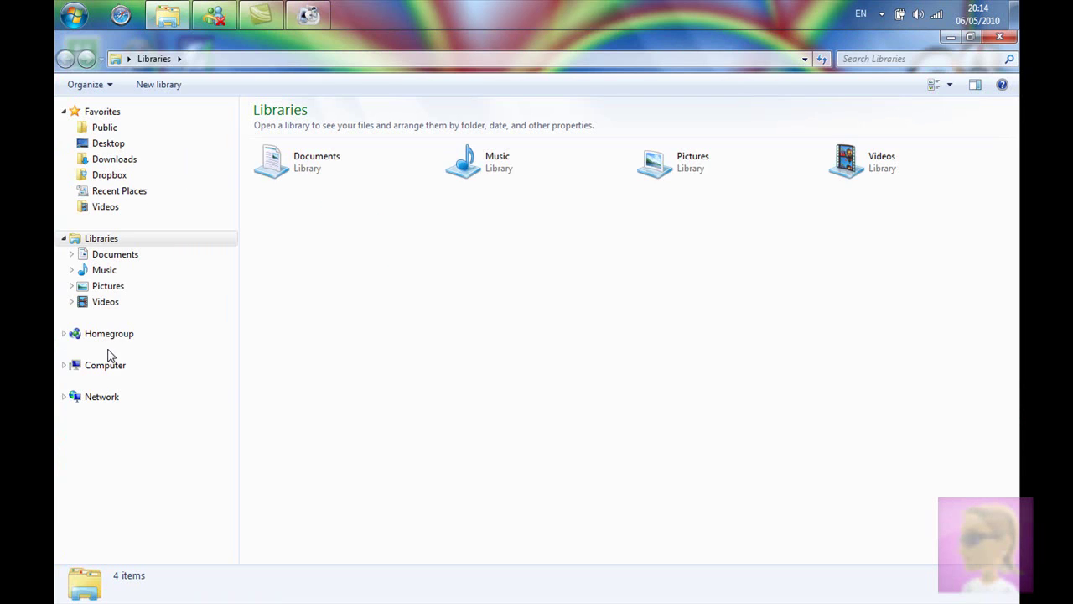
left_click(102, 400)
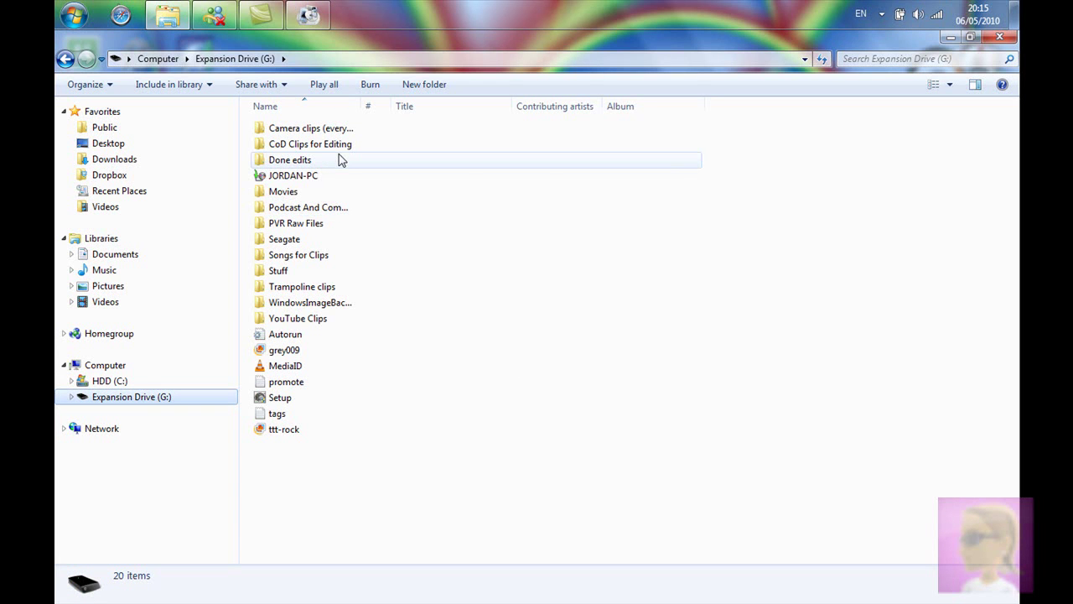
double_click(339, 159)
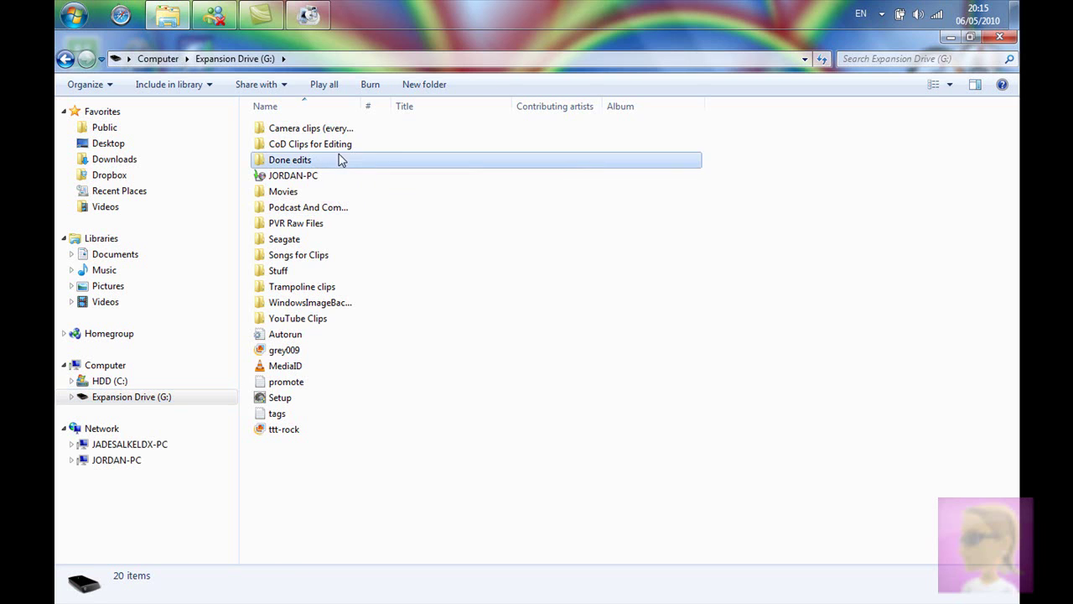
left_click(64, 60)
double_click(323, 225)
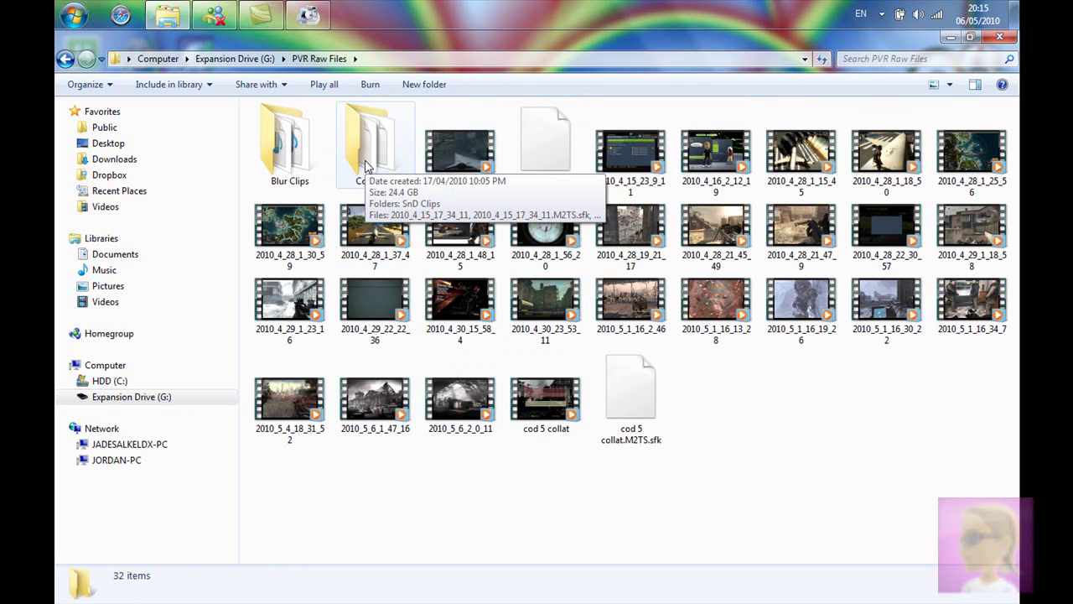
Add the clip 2010_4_28_22_30_57 from PVR Raw Files to Format Factory and look through the offered output formats
left_click(896, 246)
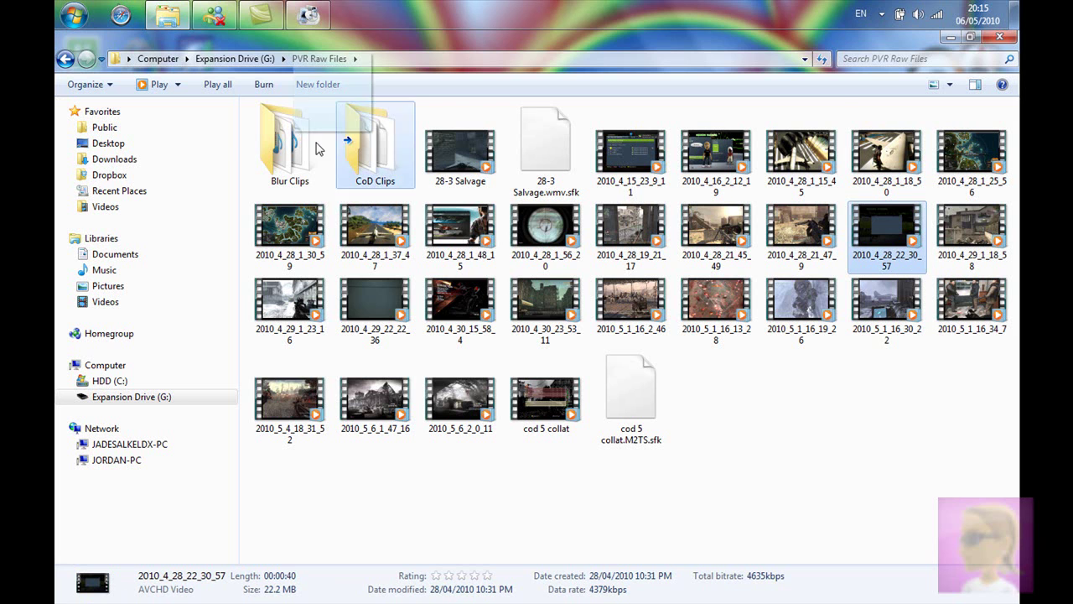
left_click(309, 14)
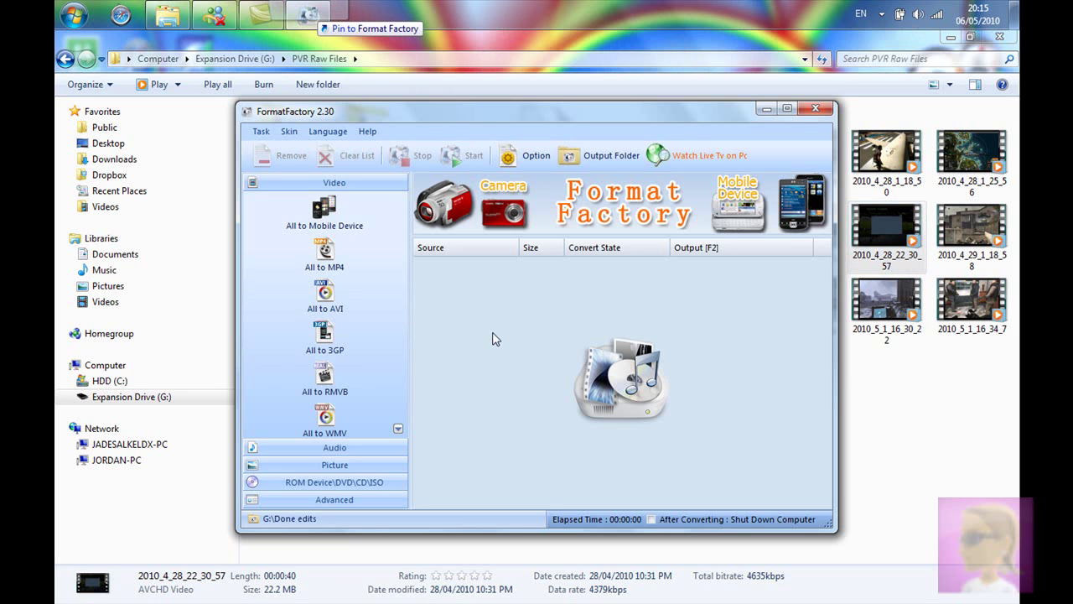
left_click_drag(752, 324, 620, 370)
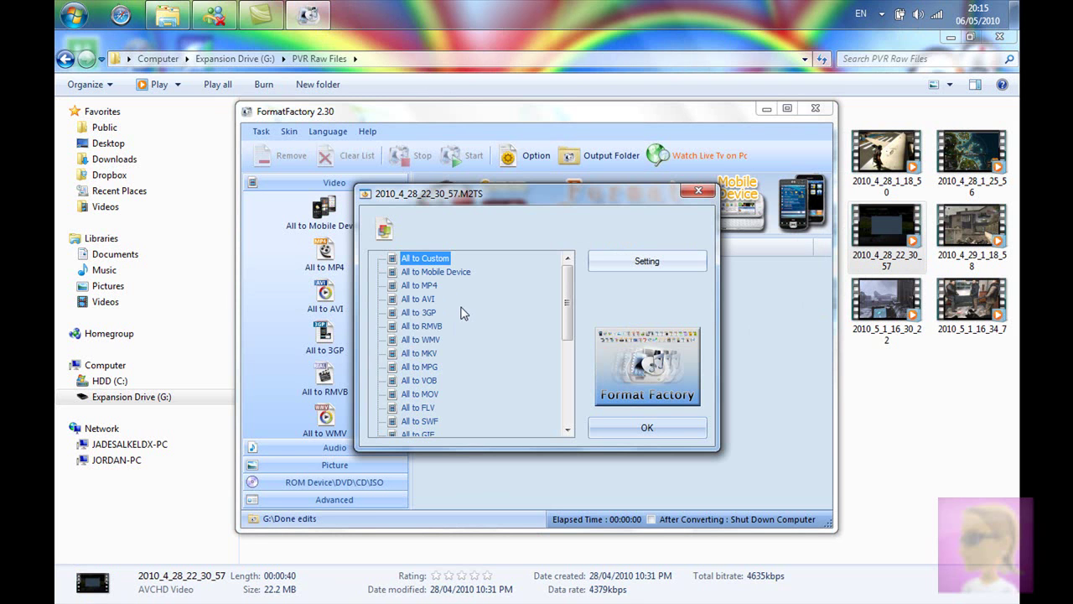
scroll(461, 311, "down", 1)
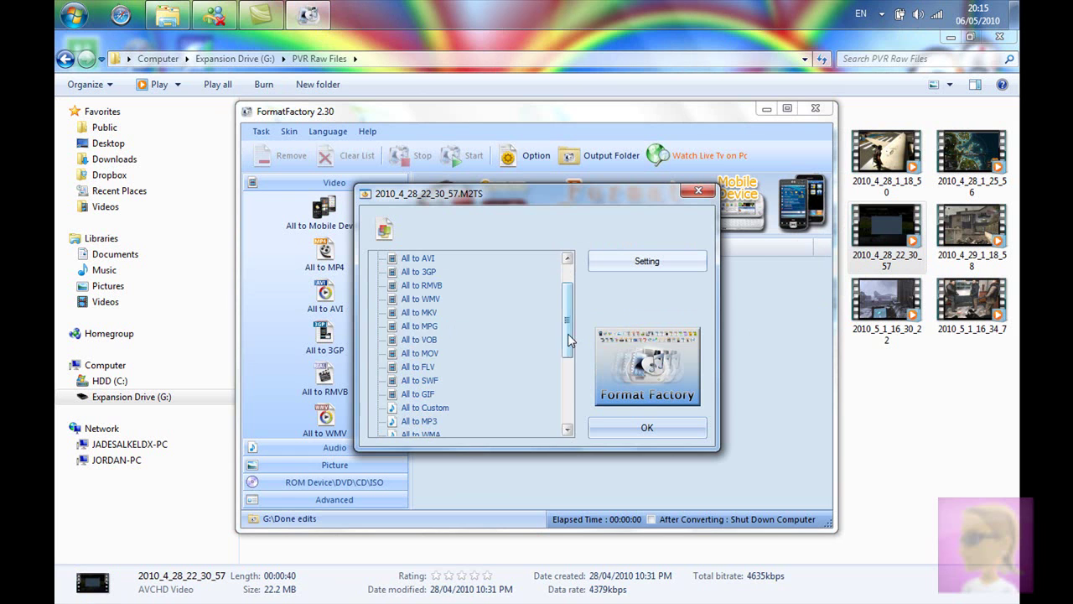
scroll(563, 392, "down", 1)
left_click(560, 394)
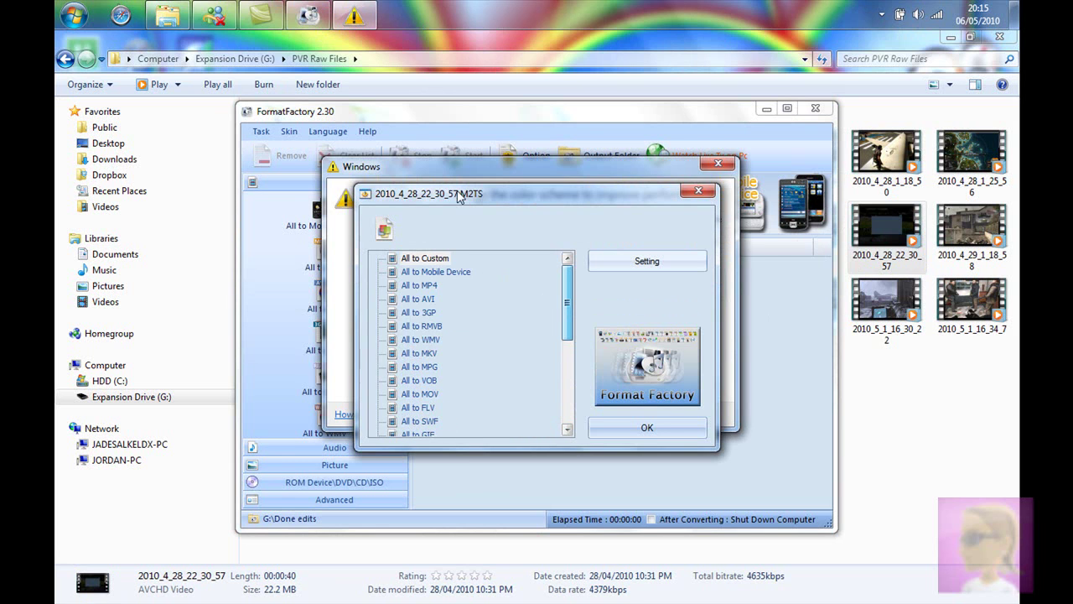
Move the Windows performance prompt clear of the format dialog and choose to keep the current color scheme without showing the message again
left_click_drag(544, 171, 540, 220)
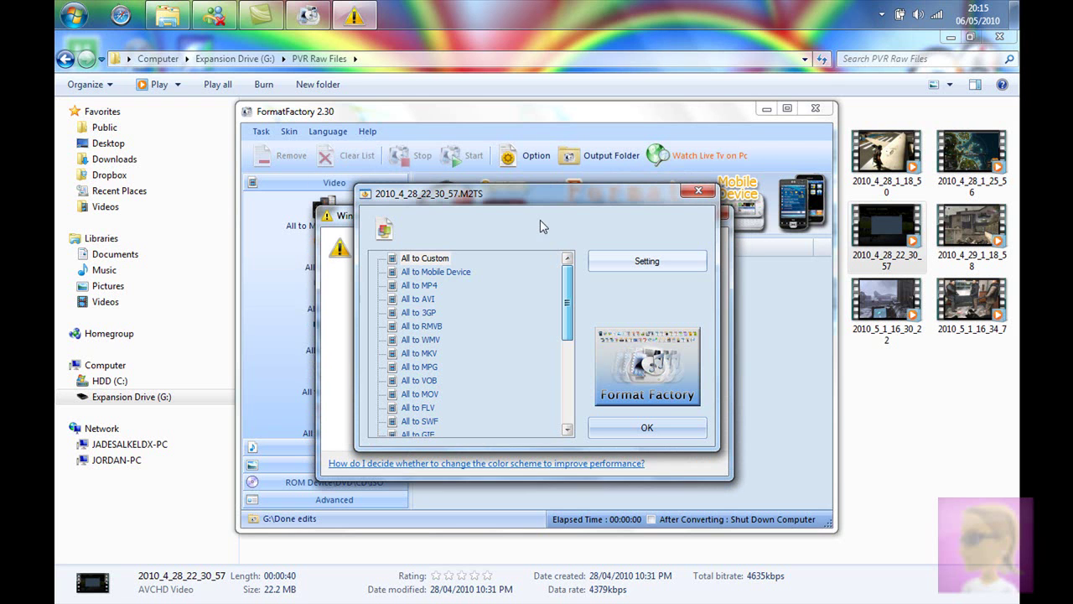
left_click_drag(338, 217, 70, 260)
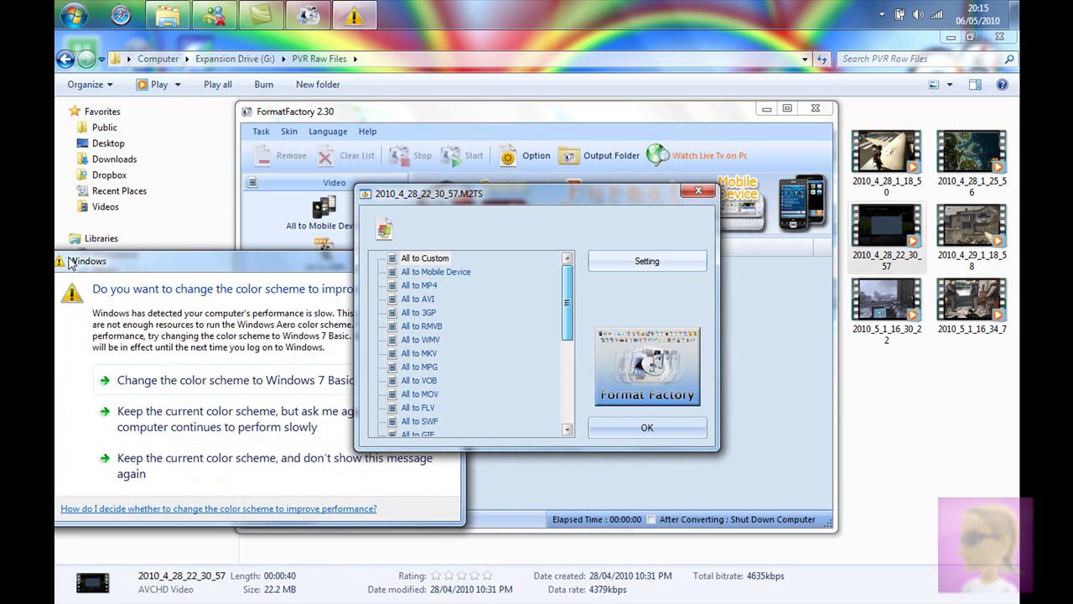
left_click(216, 471)
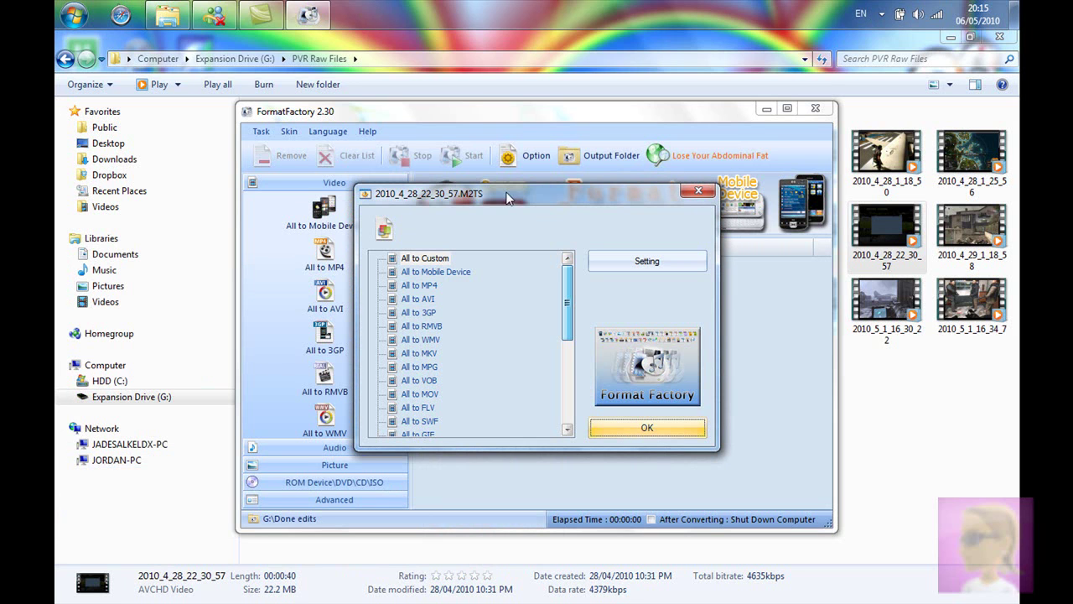
Choose All to AVI as the clip's output format and start the conversion
left_click(427, 301)
left_click(650, 429)
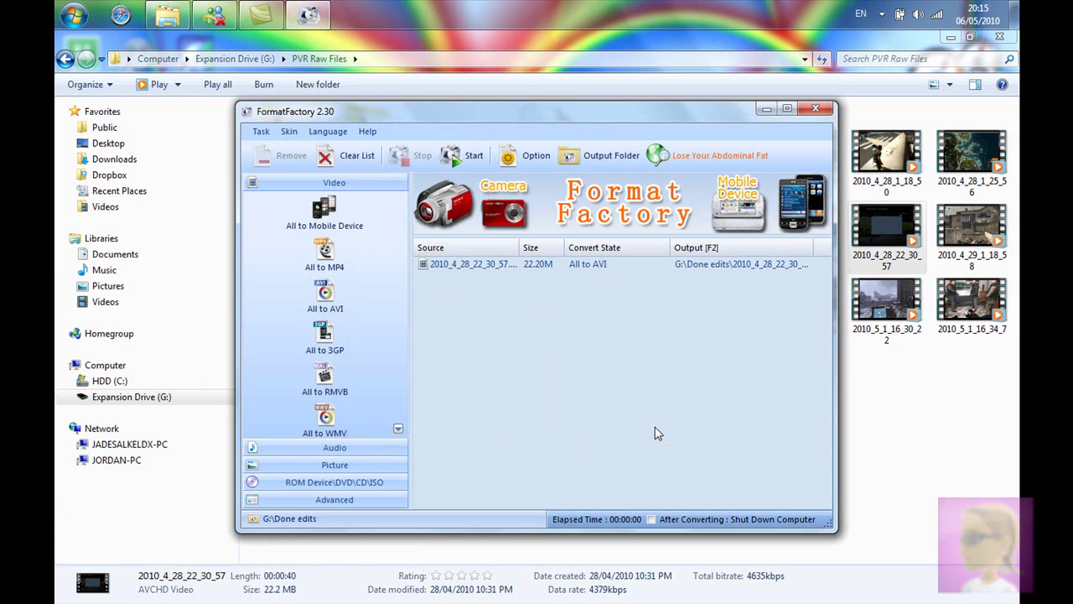
left_click(458, 157)
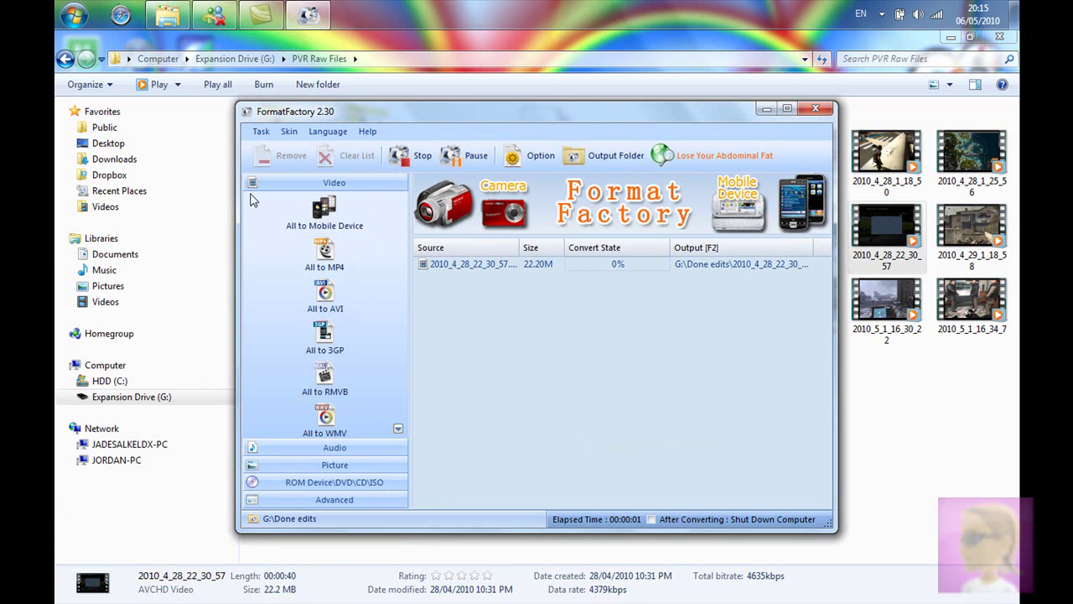
left_click(260, 14)
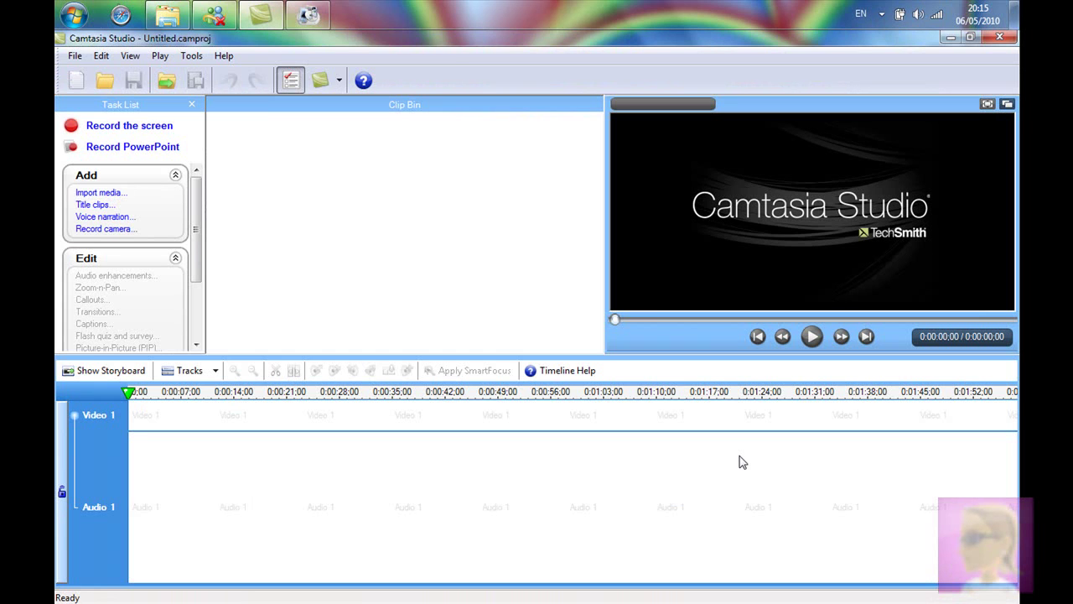
left_click(951, 38)
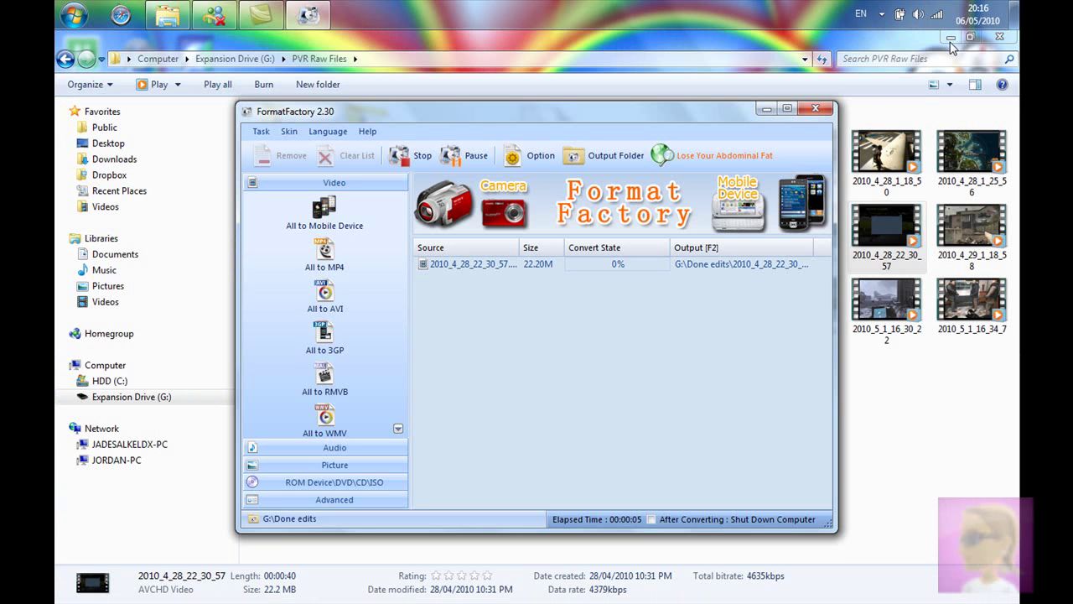
left_click(880, 13)
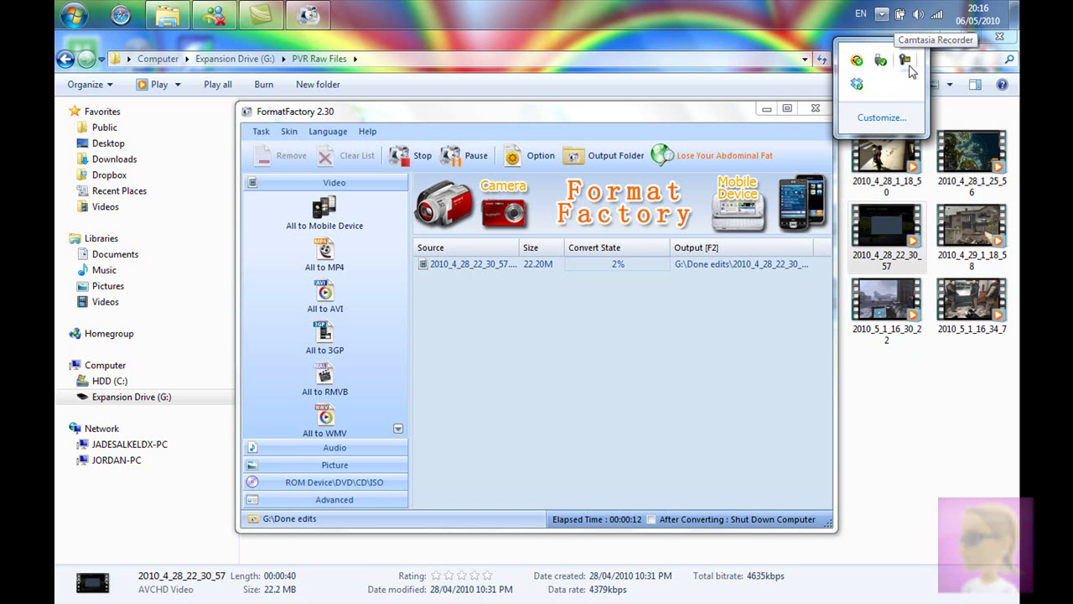
right_click(909, 67)
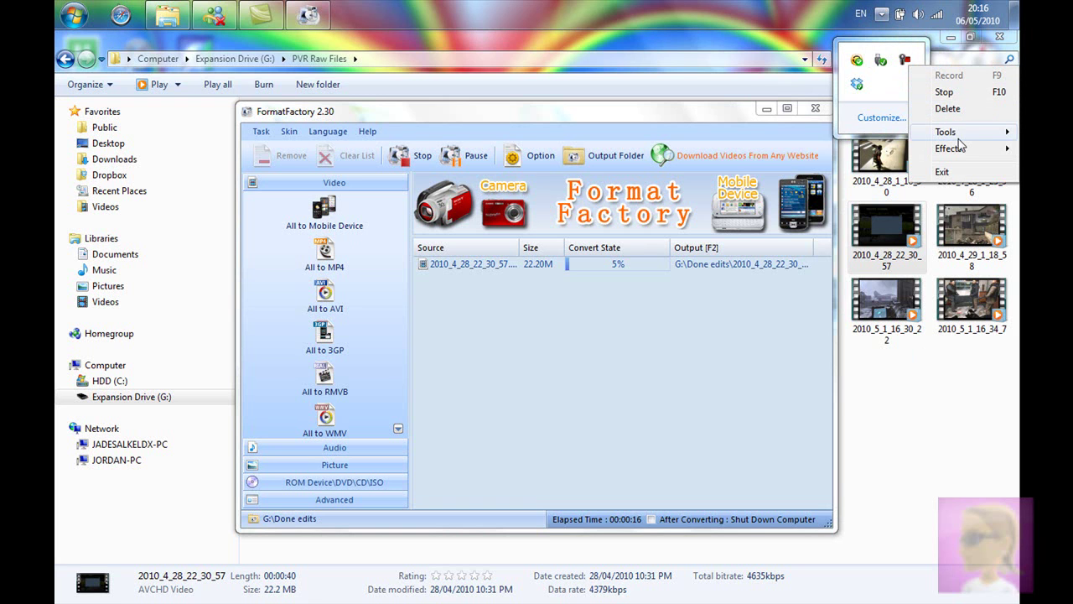
mouse_move(953, 160)
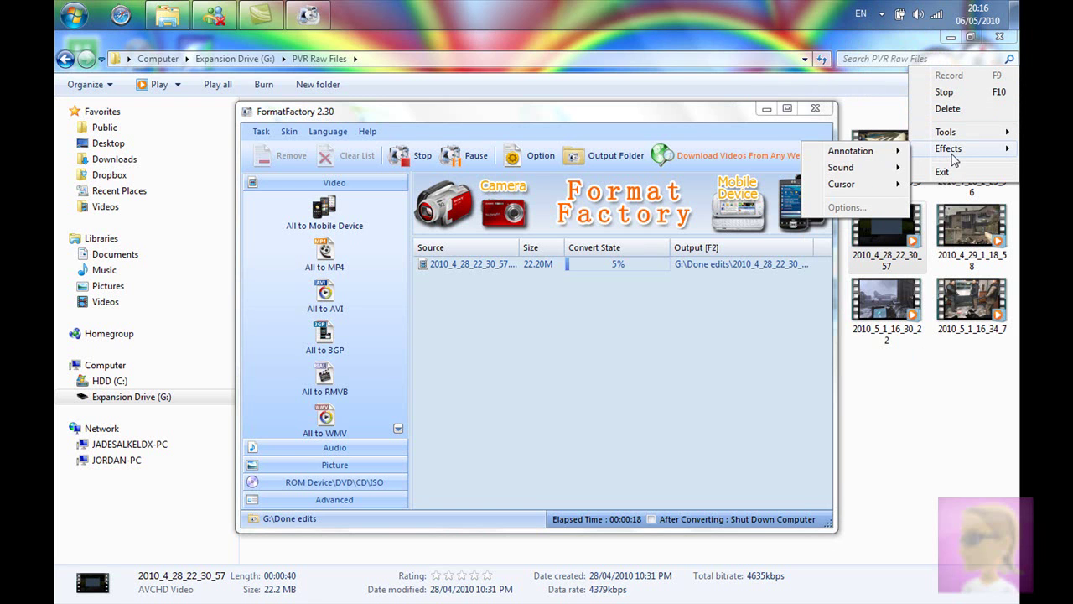
Close Camtasia Studio and the PVR Raw Files Explorer window while the conversion runs
left_click(261, 14)
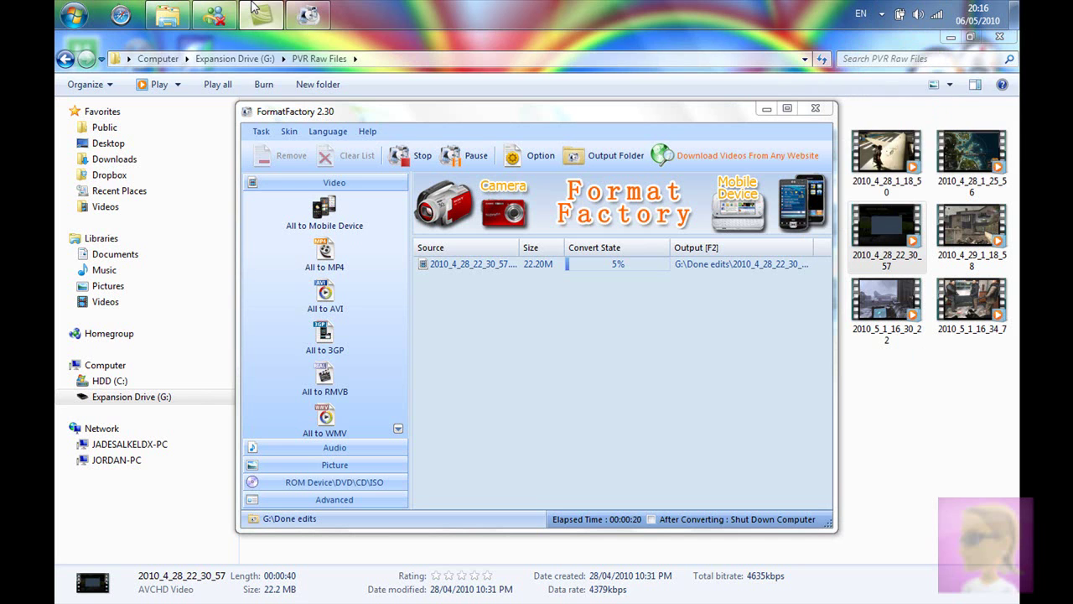
left_click(999, 37)
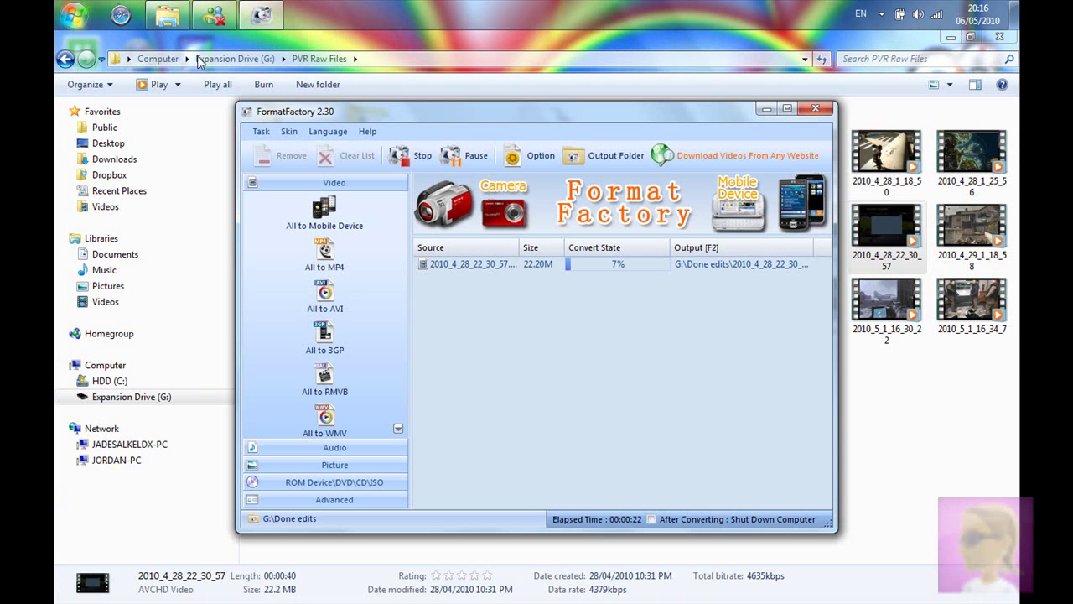
left_click(215, 27)
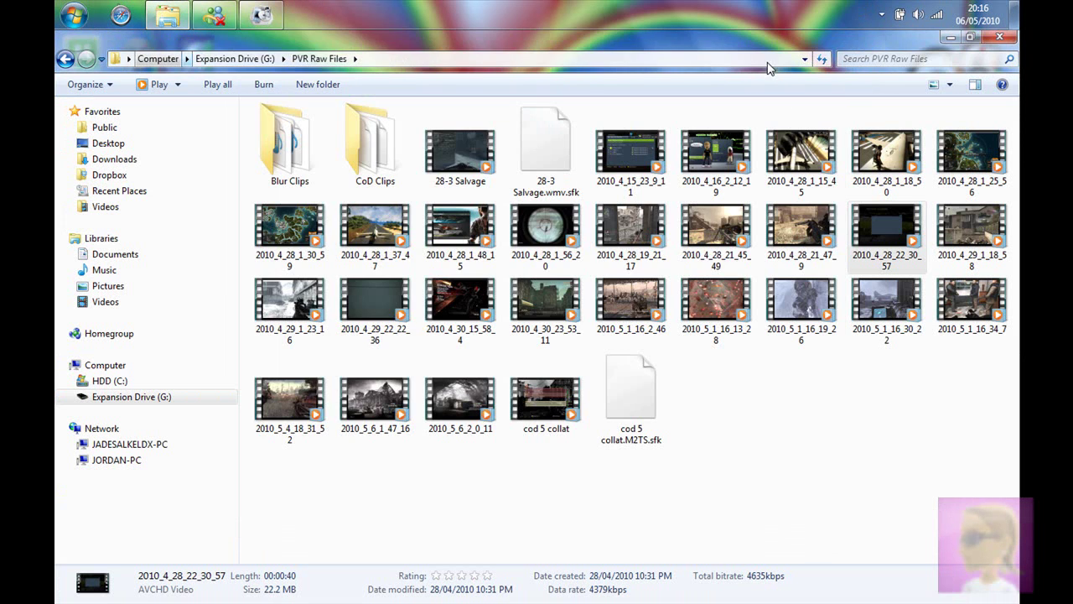
left_click(1010, 37)
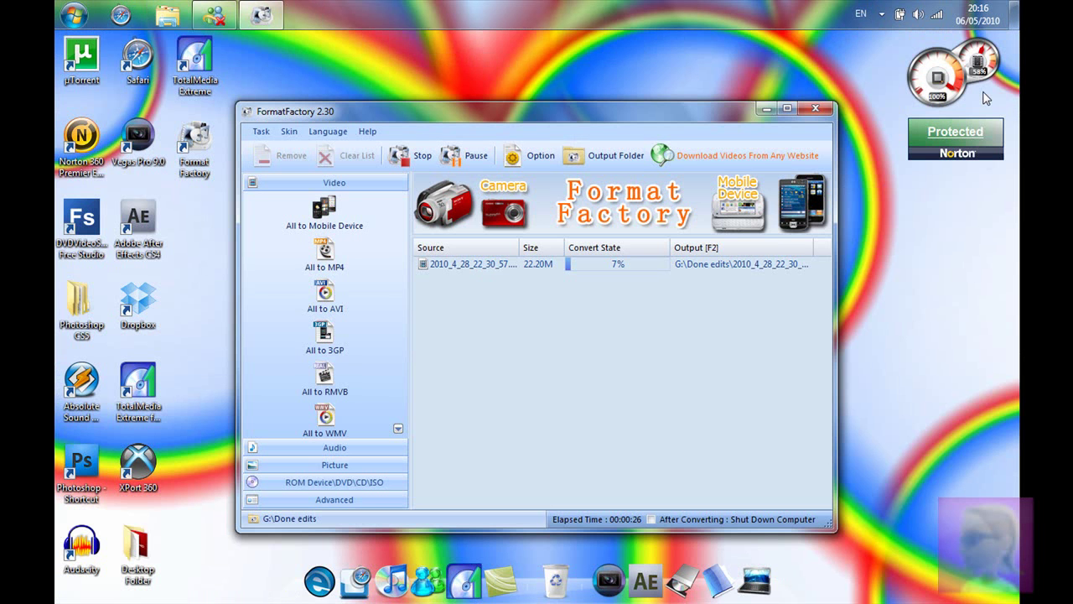
left_click(881, 13)
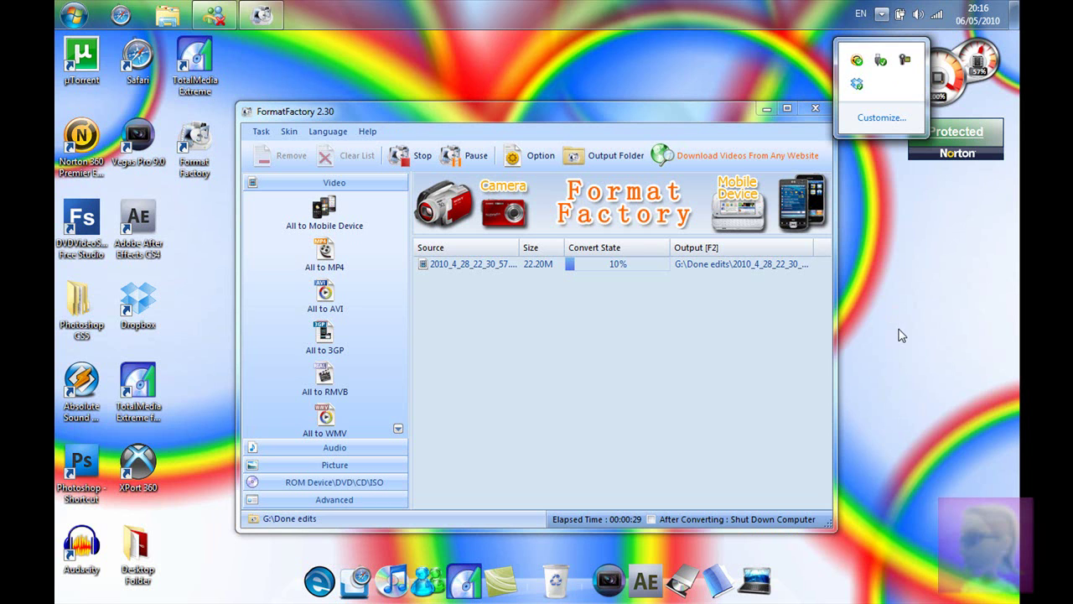
right_click(890, 62)
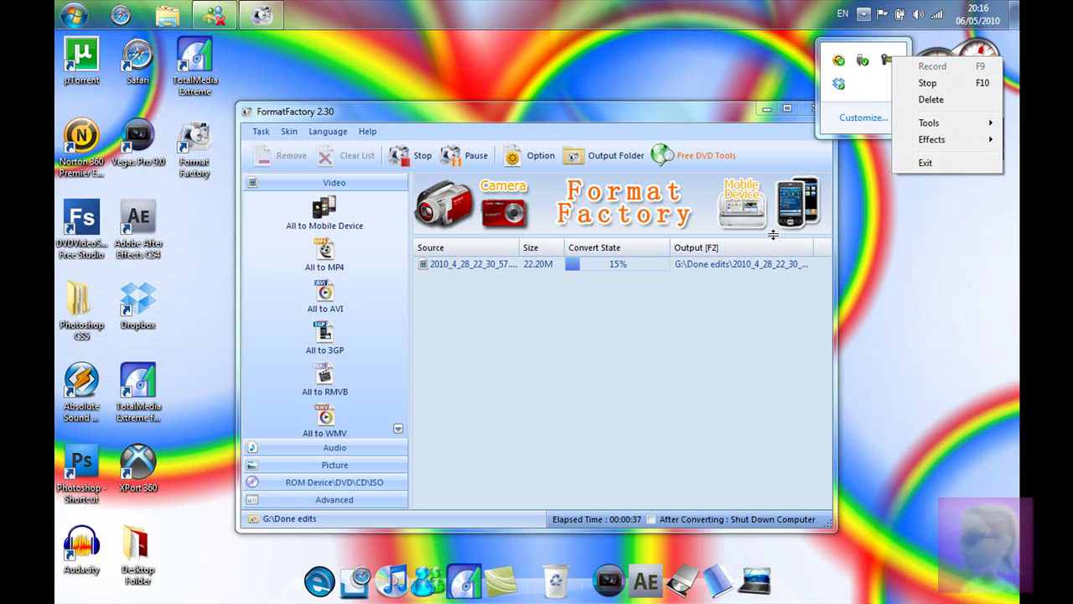
left_click(705, 369)
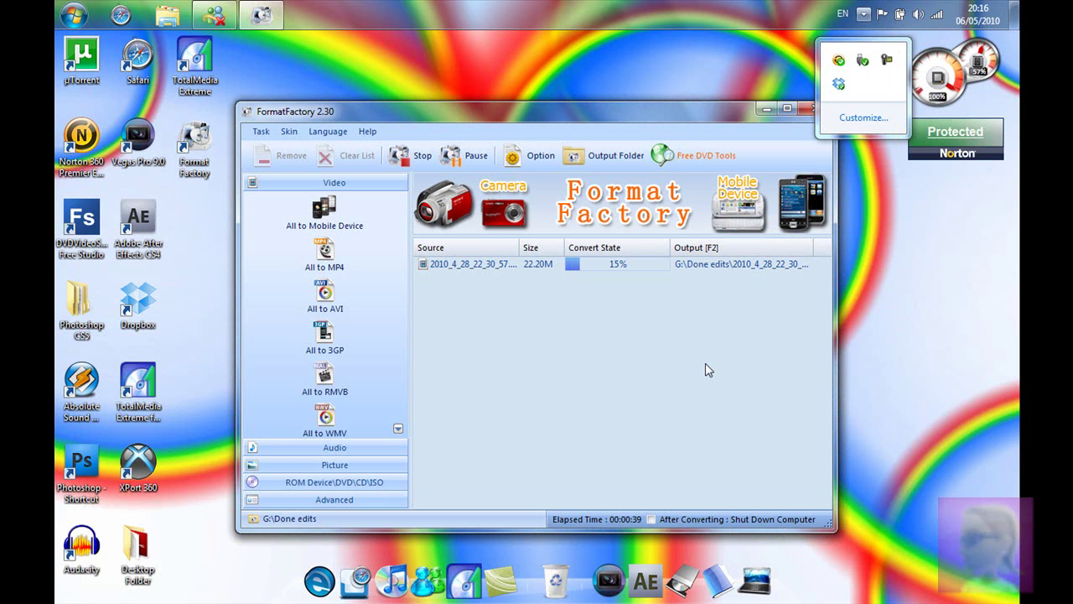
left_click(705, 370)
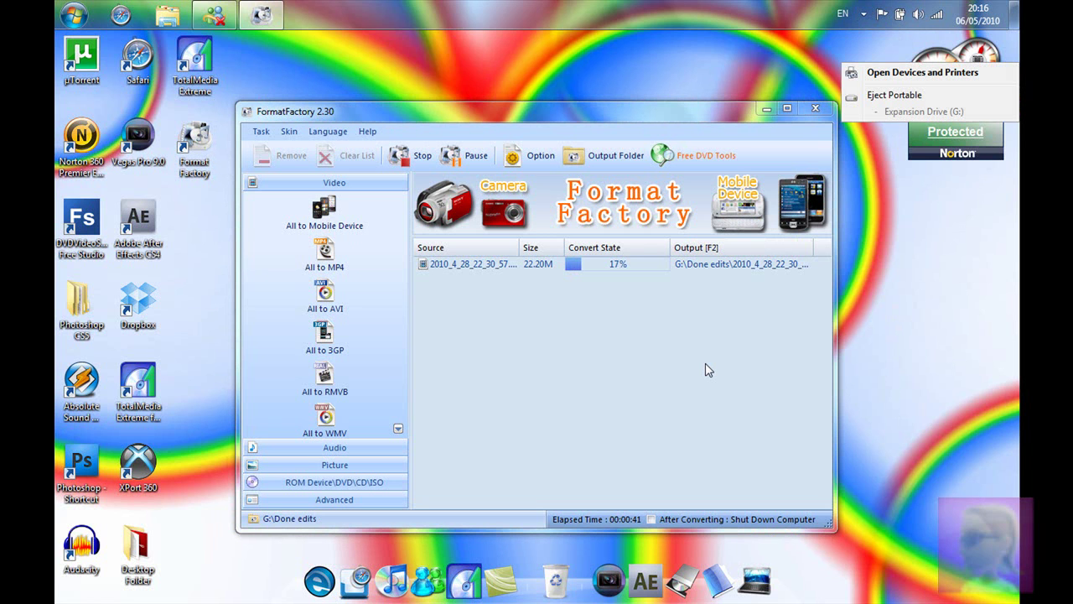
left_click(887, 247)
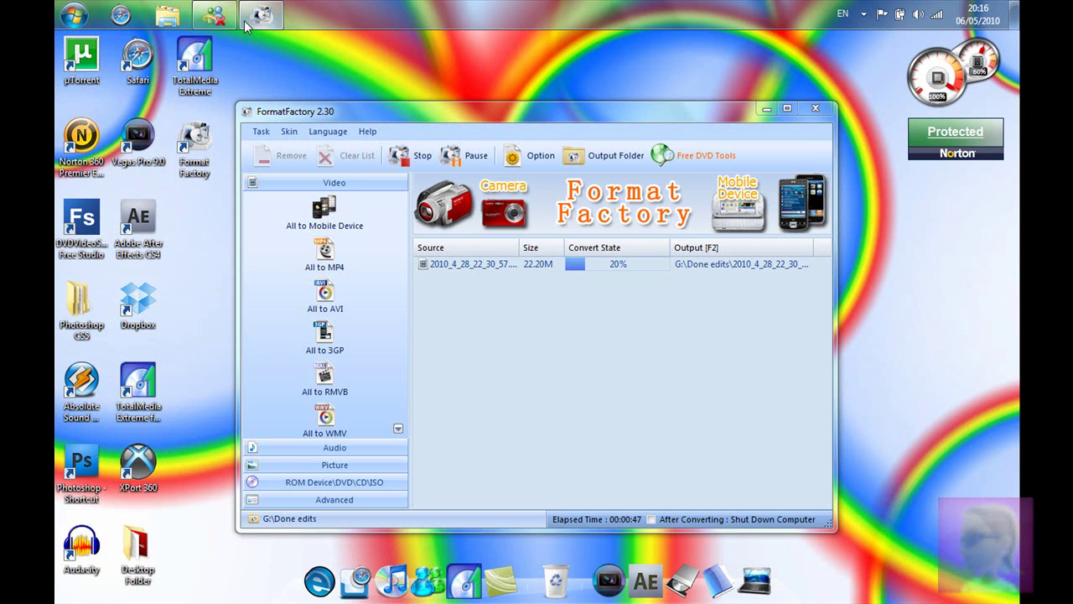
Exit Dropbox running in the background
left_click(862, 13)
right_click(839, 85)
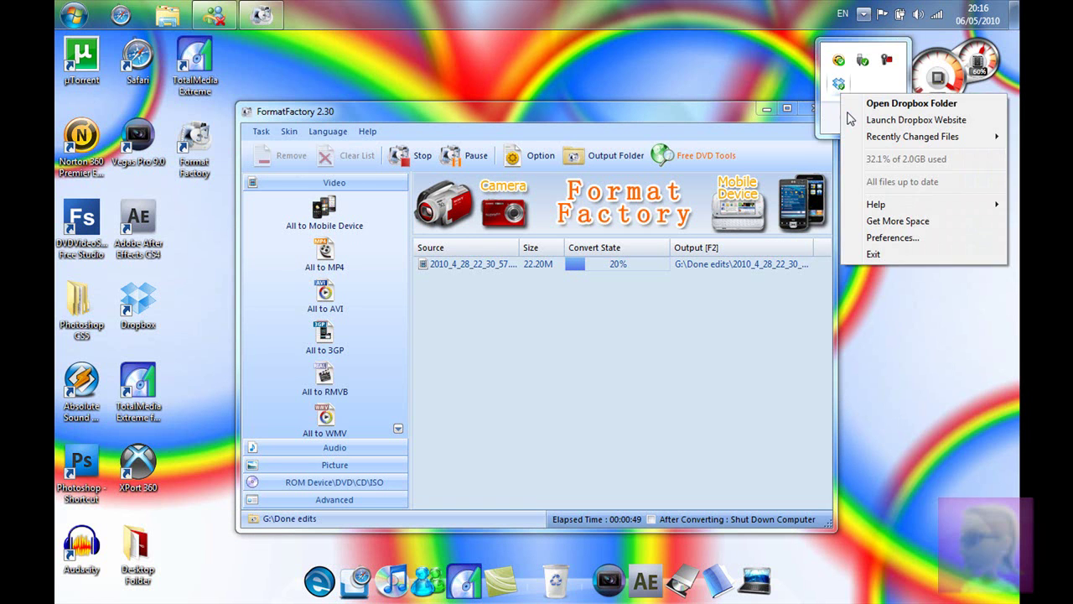
left_click(880, 254)
left_click(864, 13)
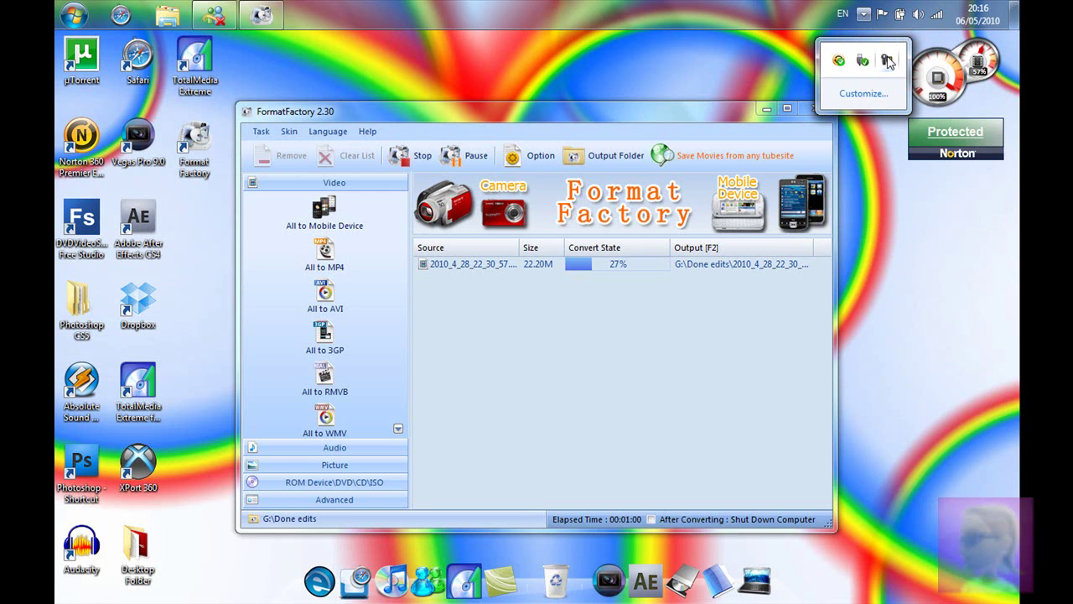
right_click(888, 61)
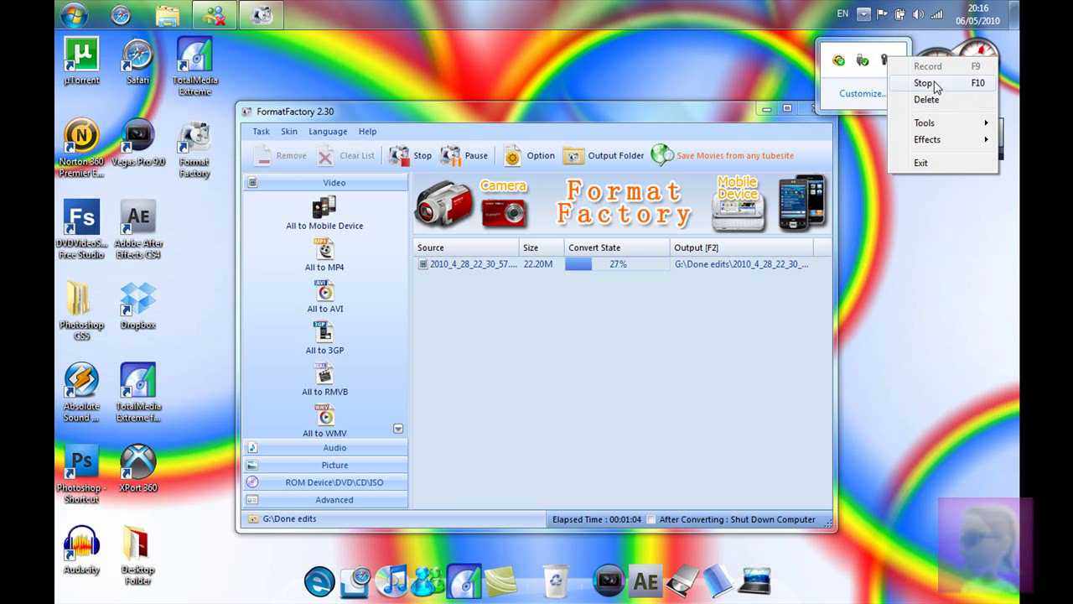
left_click(624, 111)
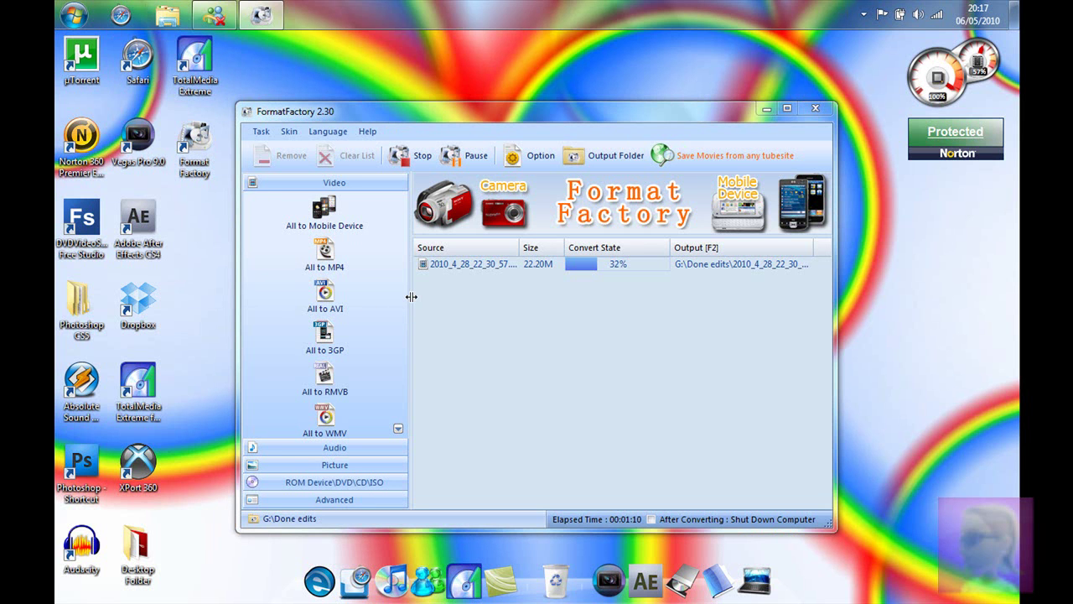
Open the CoD Clips folder inside PVR Raw Files on Expansion Drive (G:) in a new Explorer window
key("super+e")
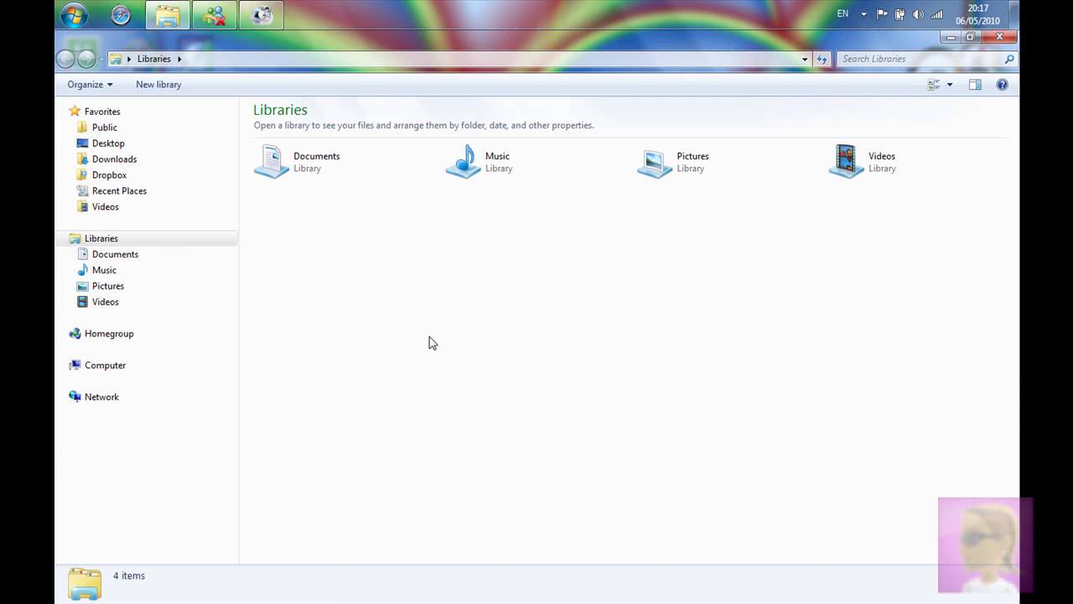
left_click(104, 365)
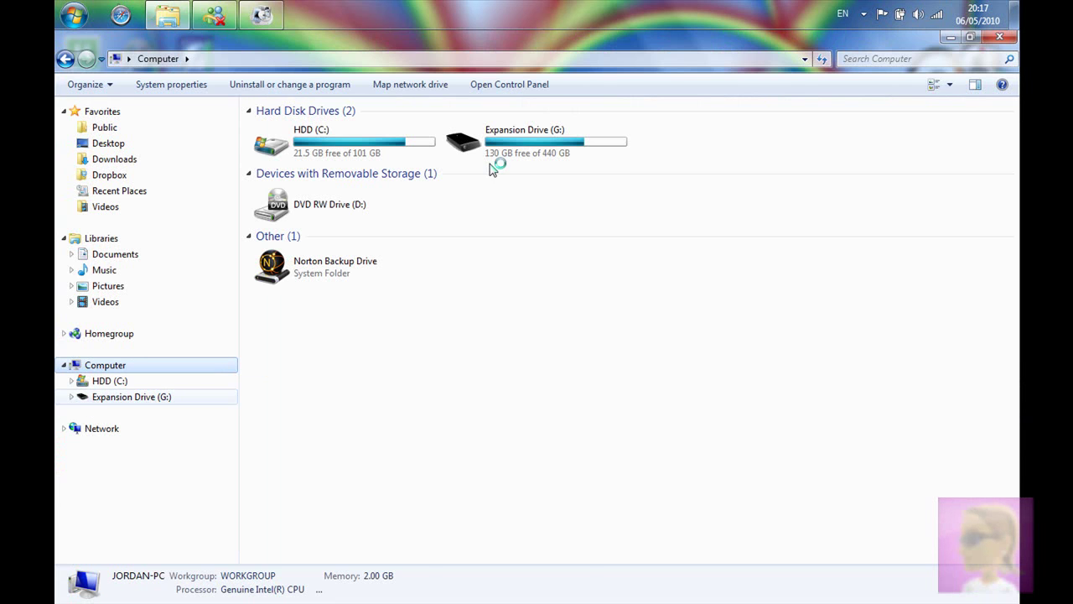
left_click(499, 153)
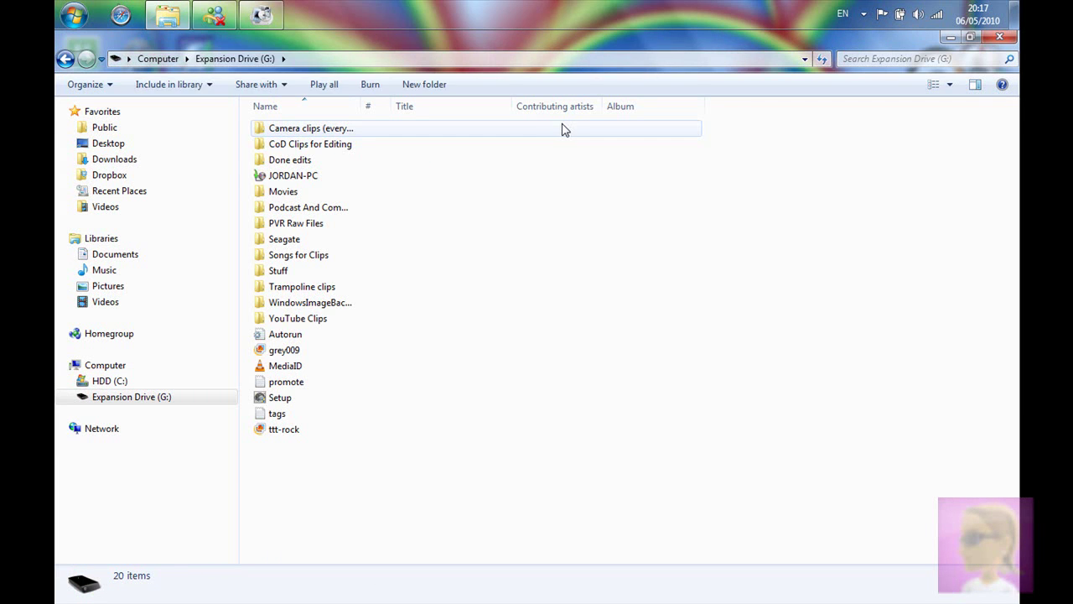
double_click(295, 223)
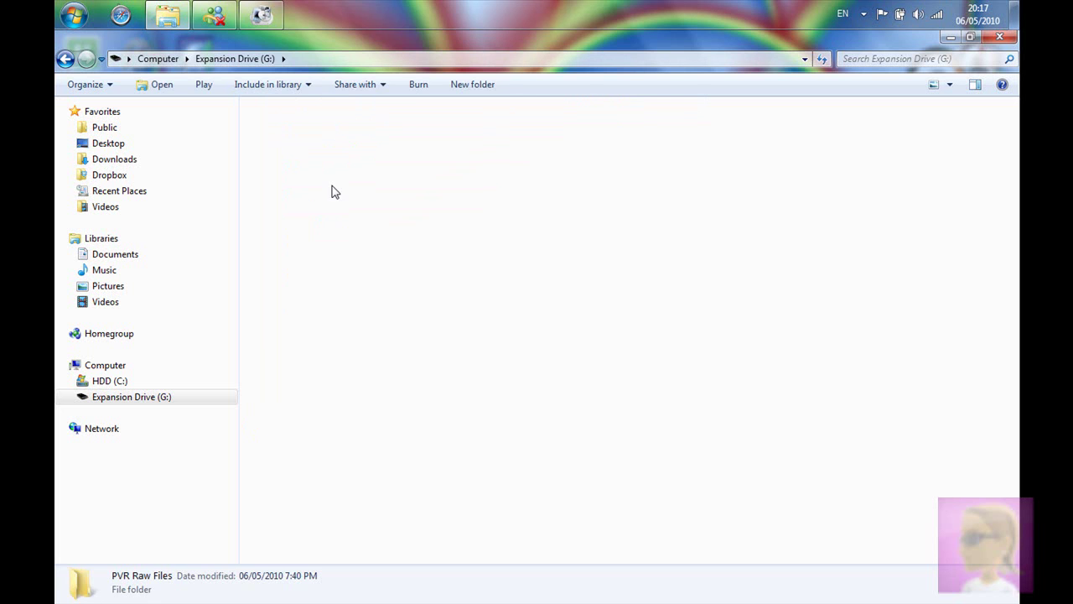
double_click(356, 155)
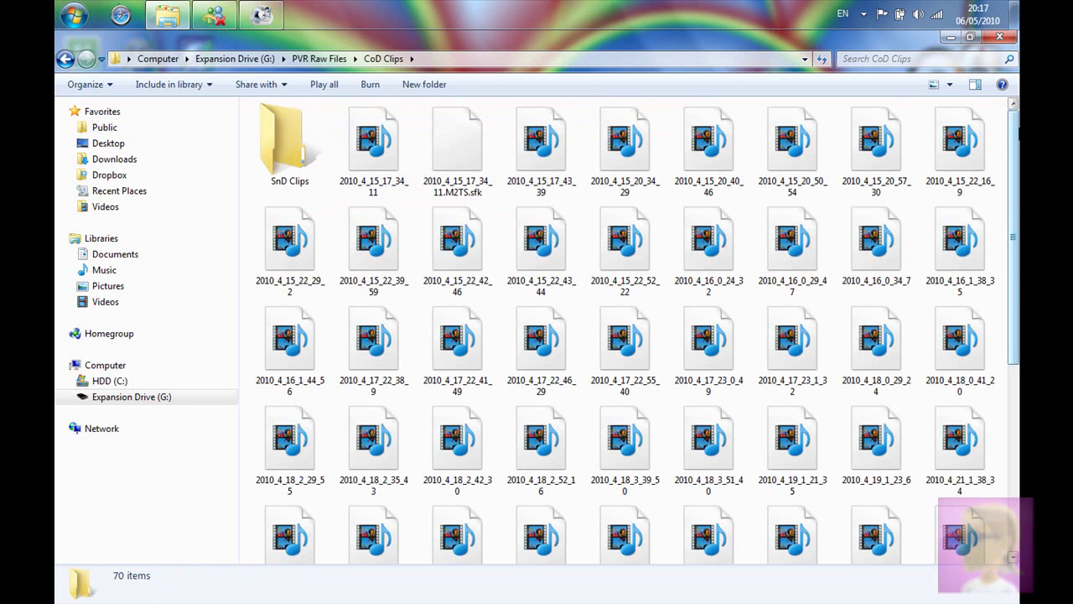
Look through the recorded clips in the CoD Clips folder and open its SnD Clips subfolder
left_click_drag(1013, 239, 985, 423)
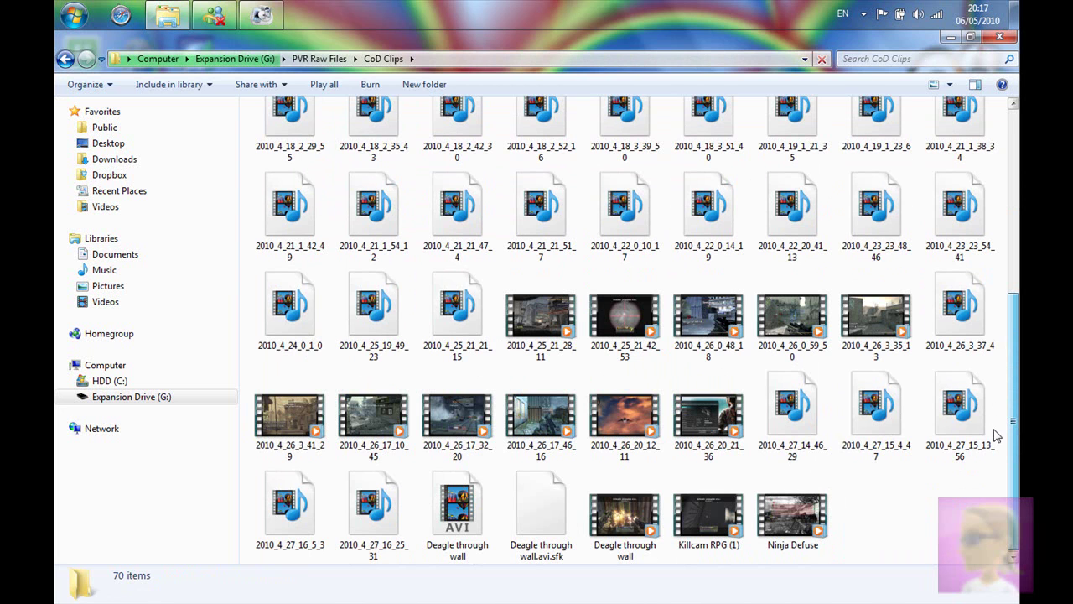
left_click_drag(922, 558, 893, 495)
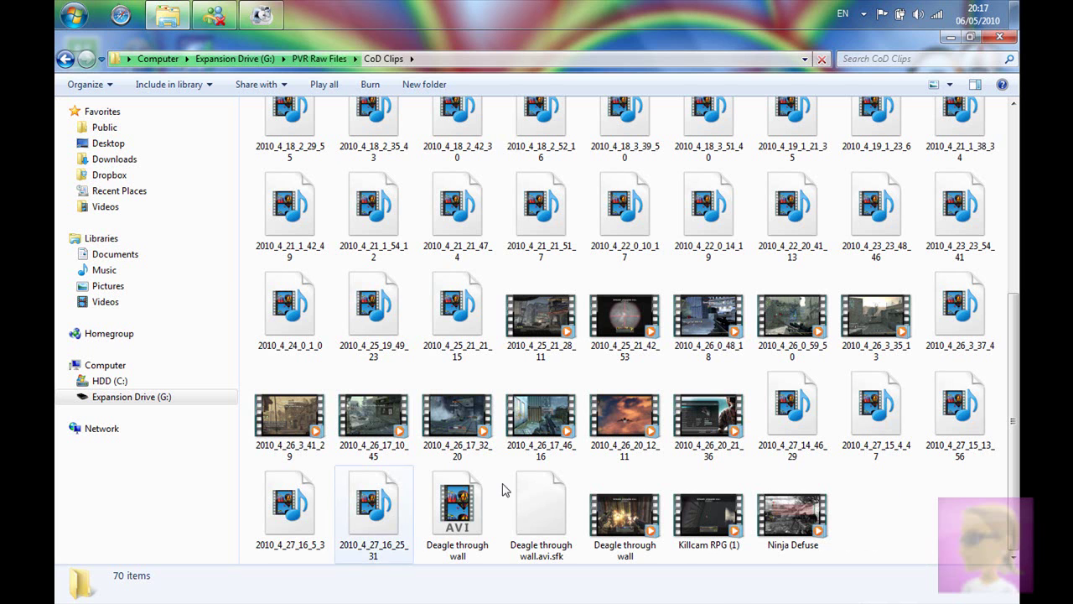
scroll(477, 226, "up", 5)
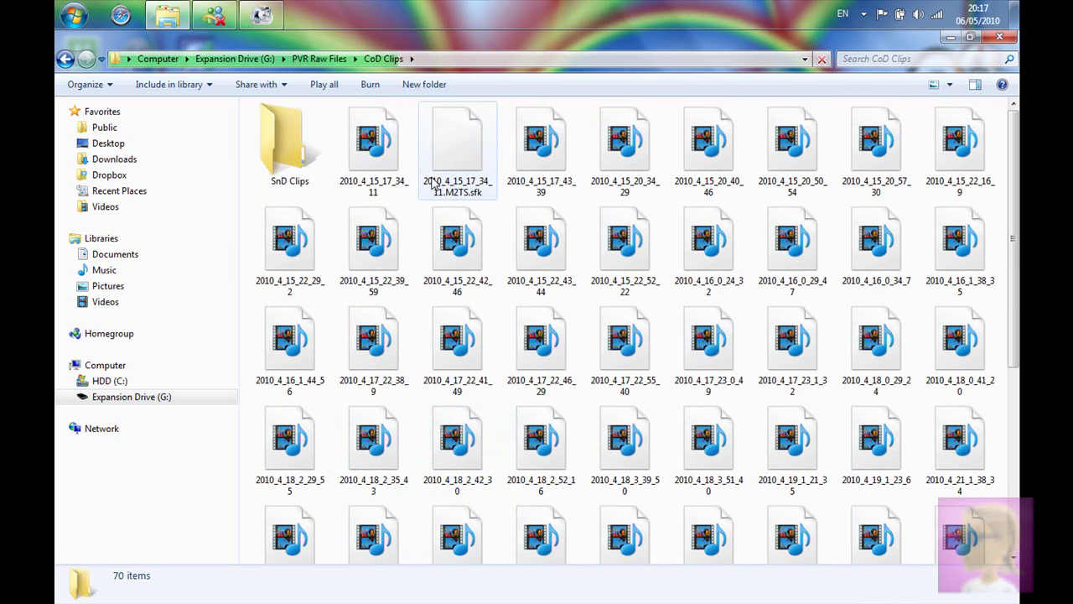
double_click(282, 158)
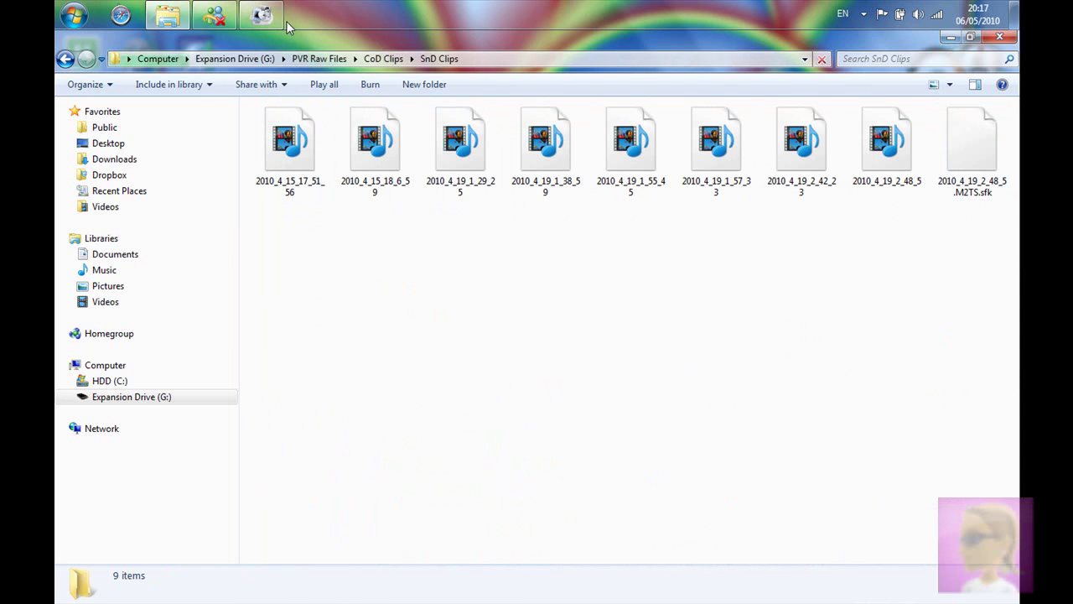
Switch to Format Factory to check the conversion progress, minimize it and return to the CoD Clips folder
left_click(260, 14)
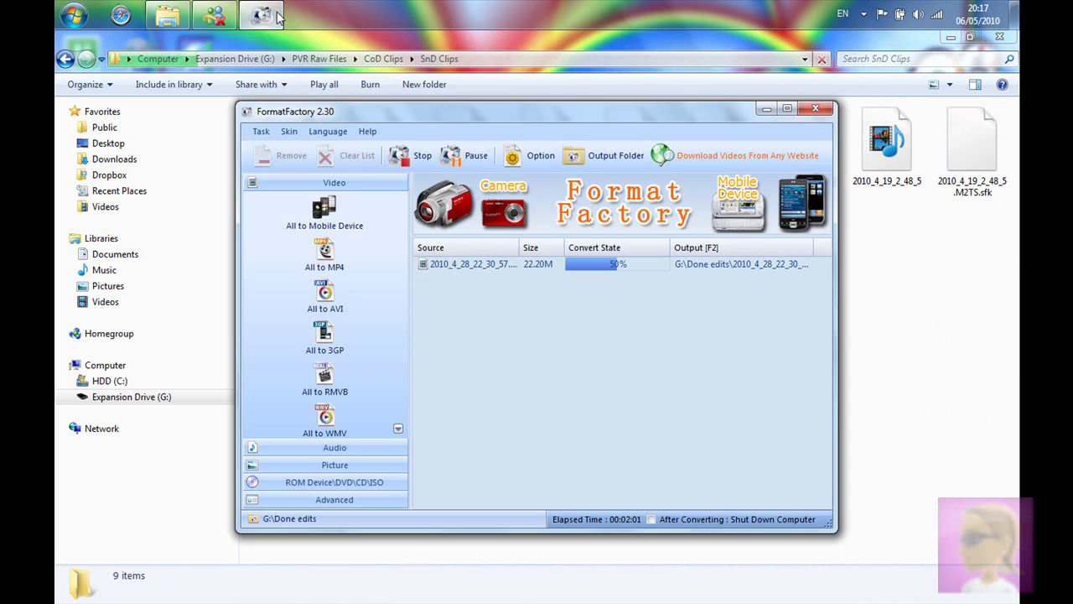
left_click(766, 108)
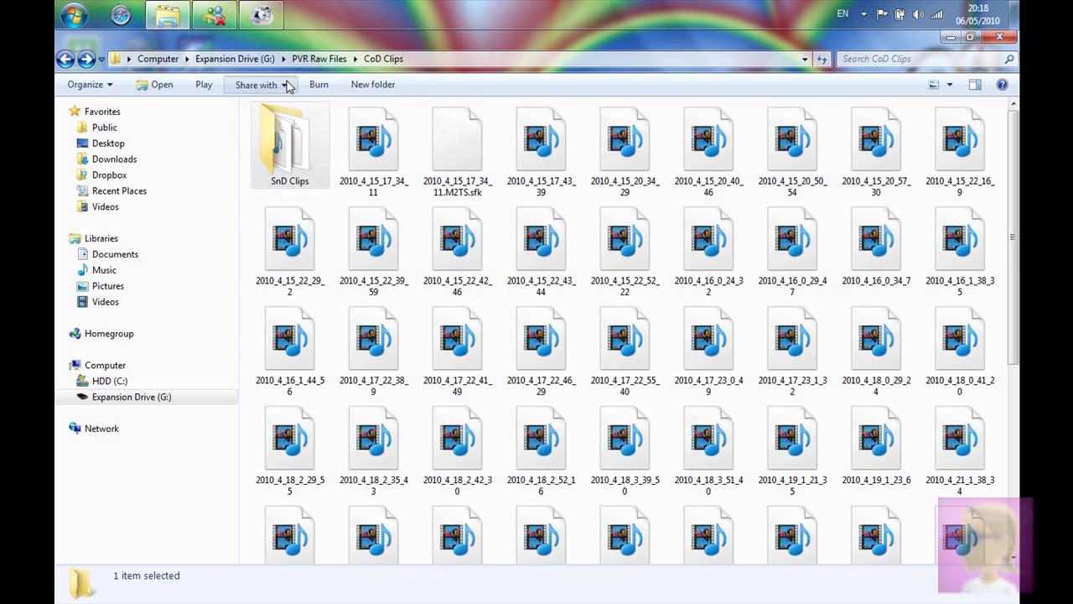
left_click(287, 85)
left_click(96, 90)
left_click(97, 90)
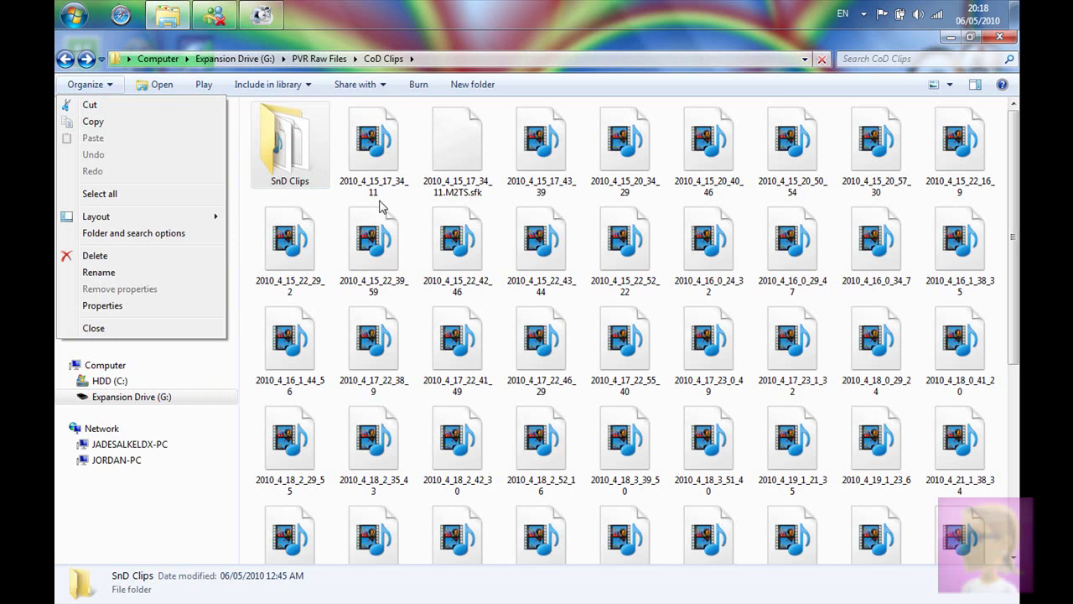
left_click(262, 15)
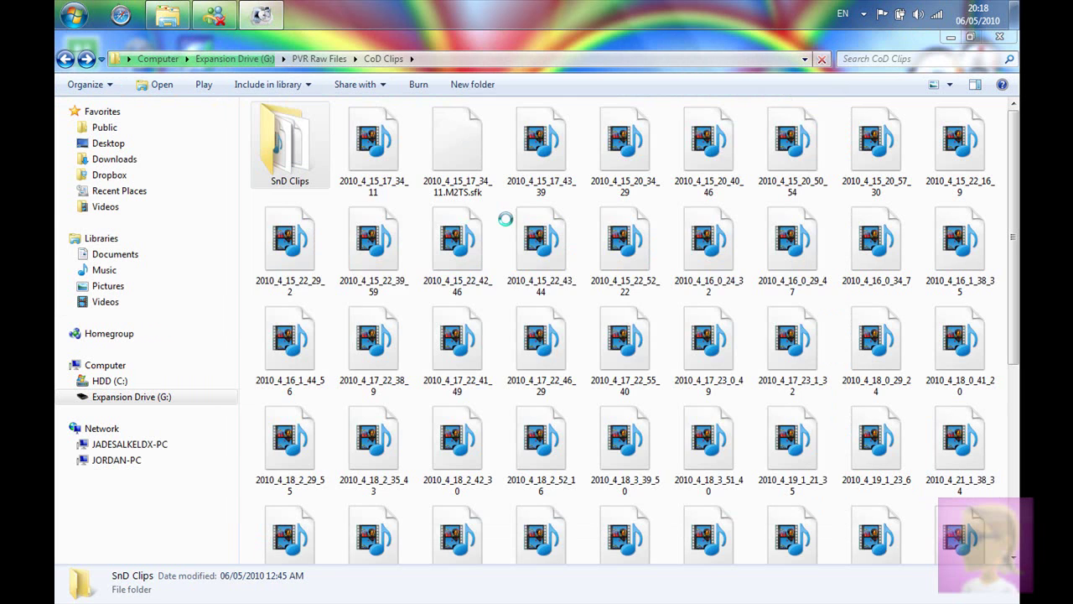
left_click(767, 108)
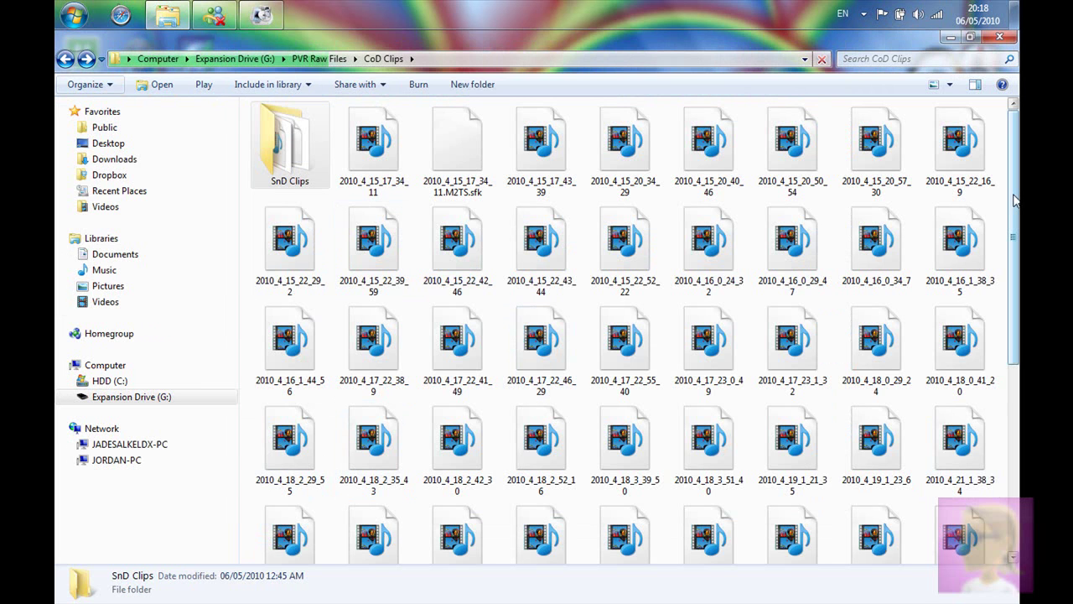
Browse the clips in the CoD Clips folder and bring Format Factory forward to check the conversion state
scroll(628, 327, "down", 3)
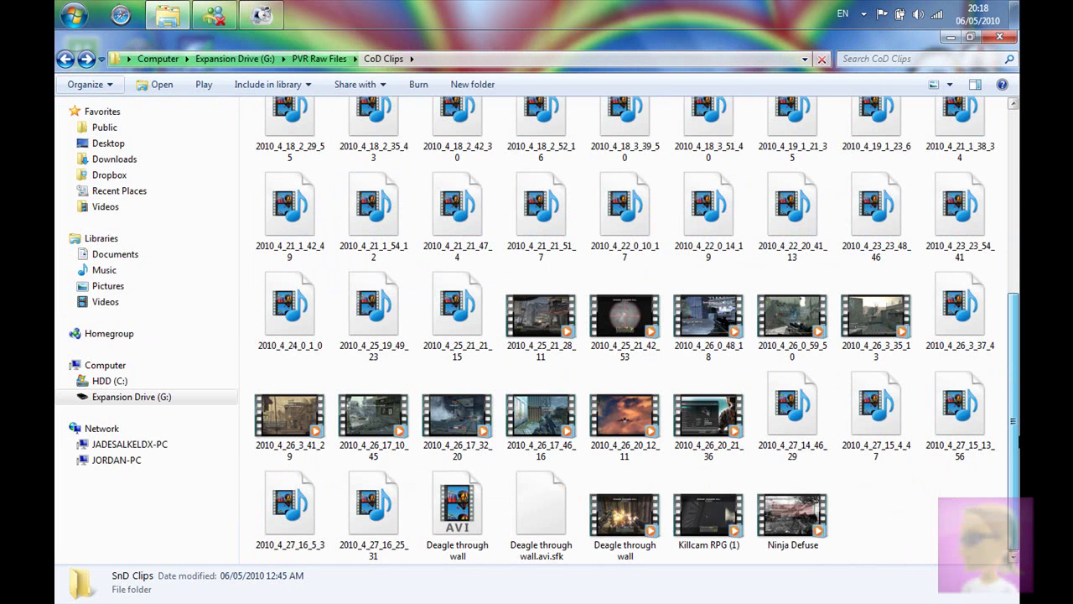
scroll(995, 251, "up", 5)
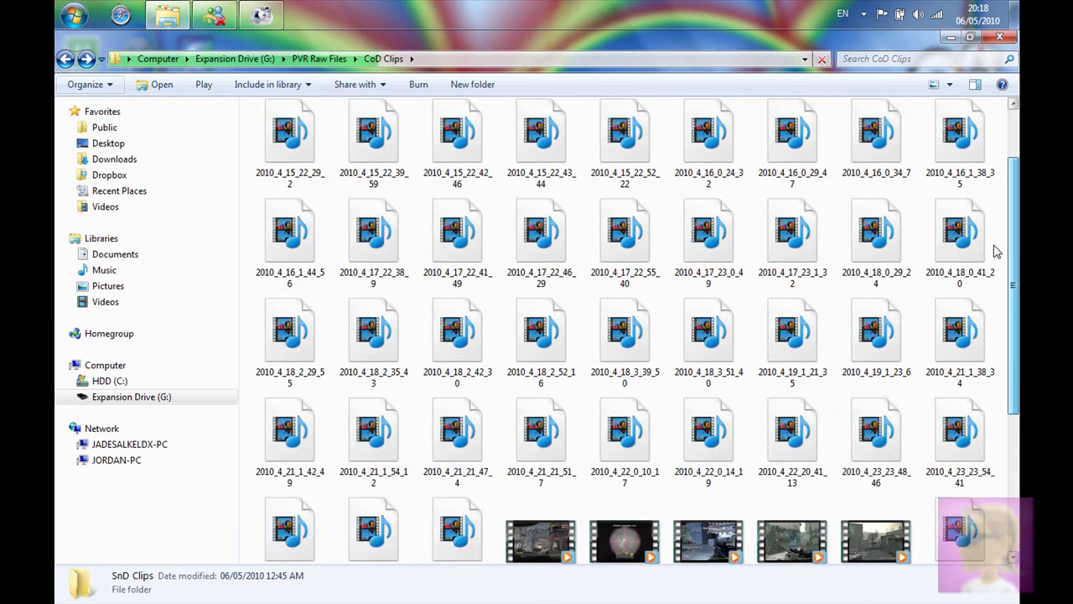
scroll(1014, 285, "down", 3)
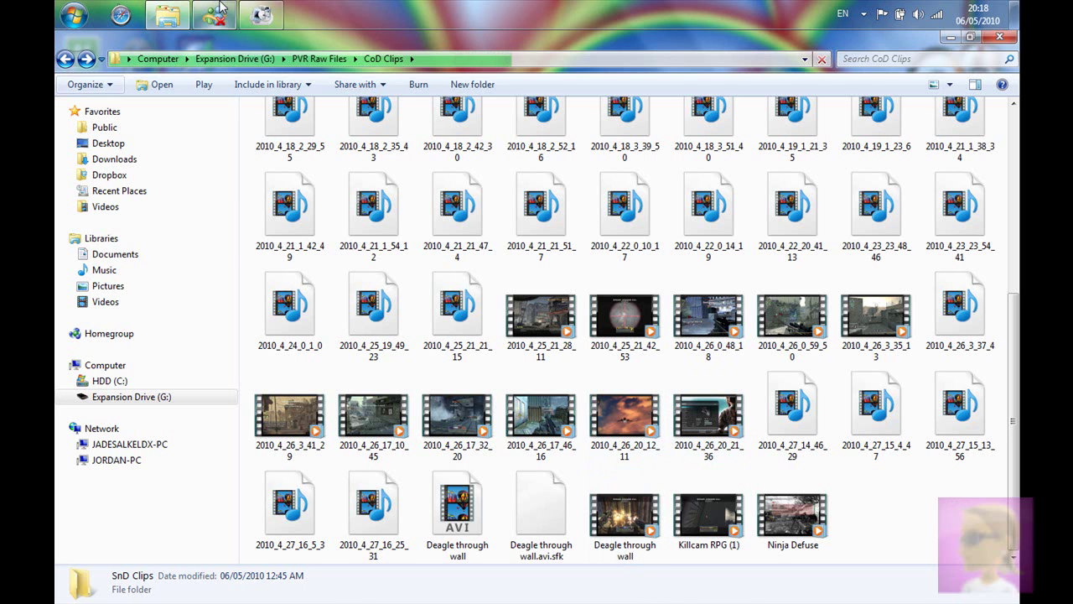
mouse_move(261, 15)
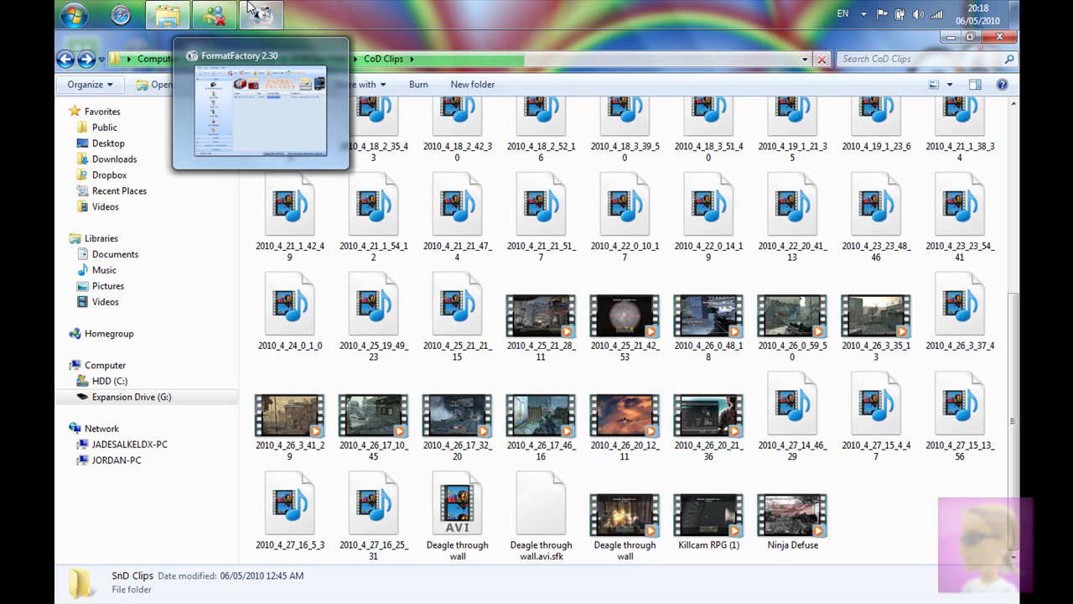
left_click(304, 44)
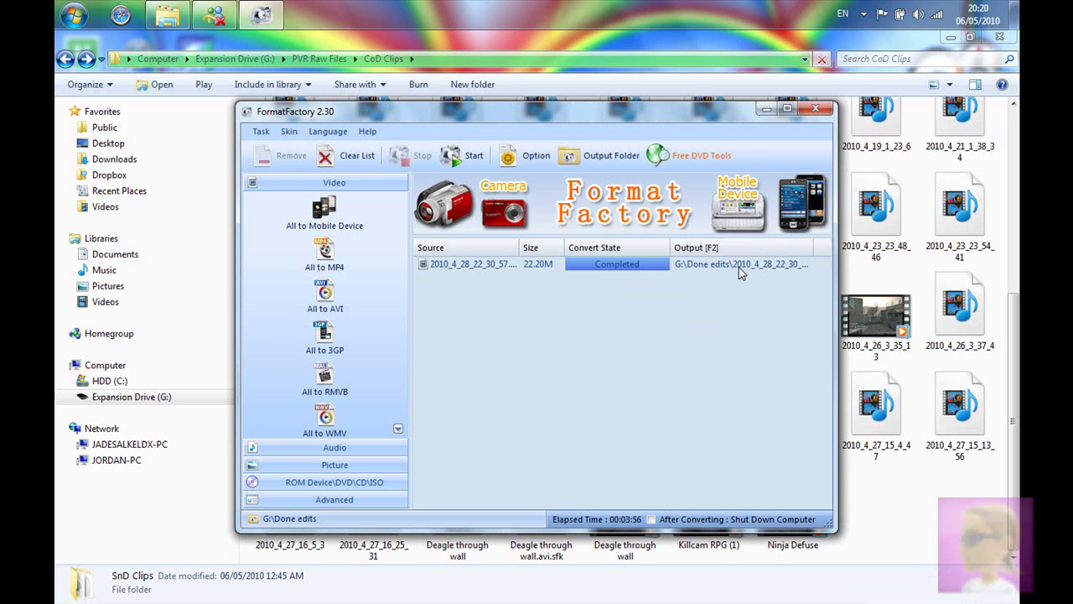
Play the converted AVI clip 2010_4_28_22_30_57 from Done edits on Expansion Drive (G:) in a maximized player and close it
left_click(118, 388)
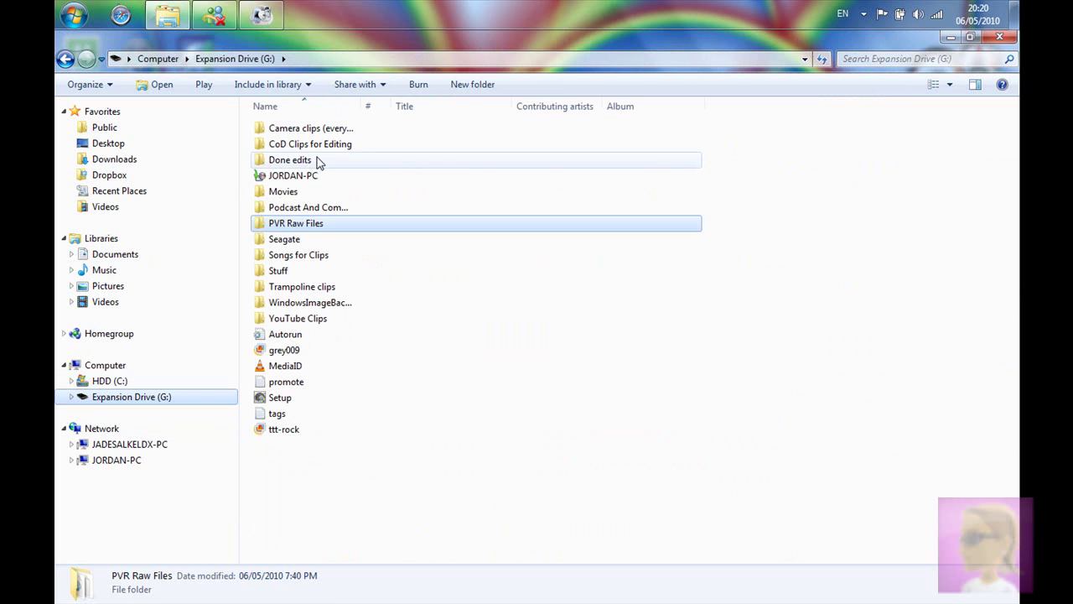
double_click(318, 160)
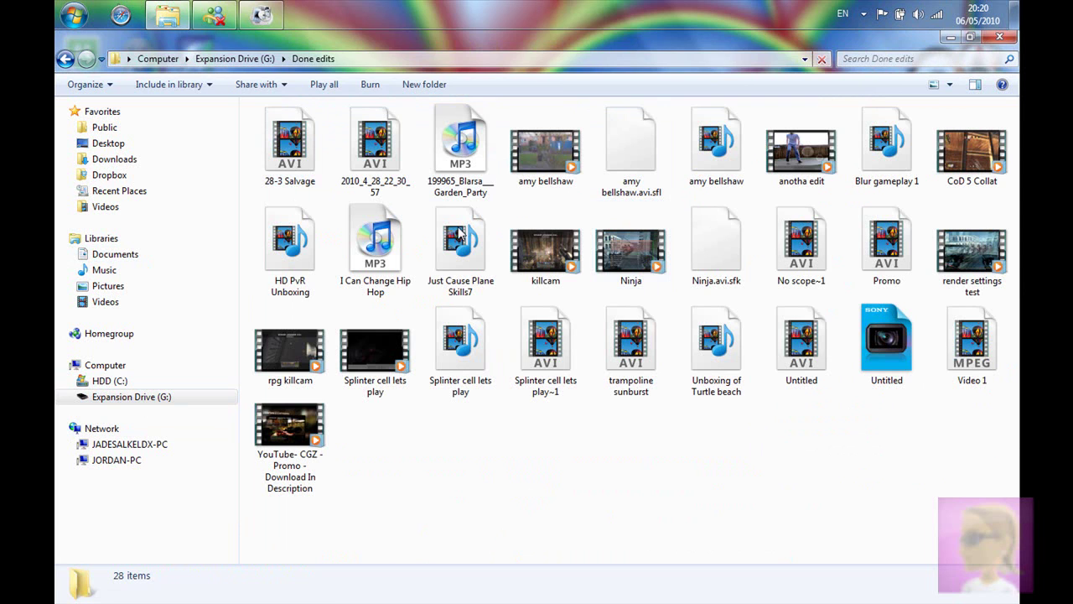
left_click(387, 167)
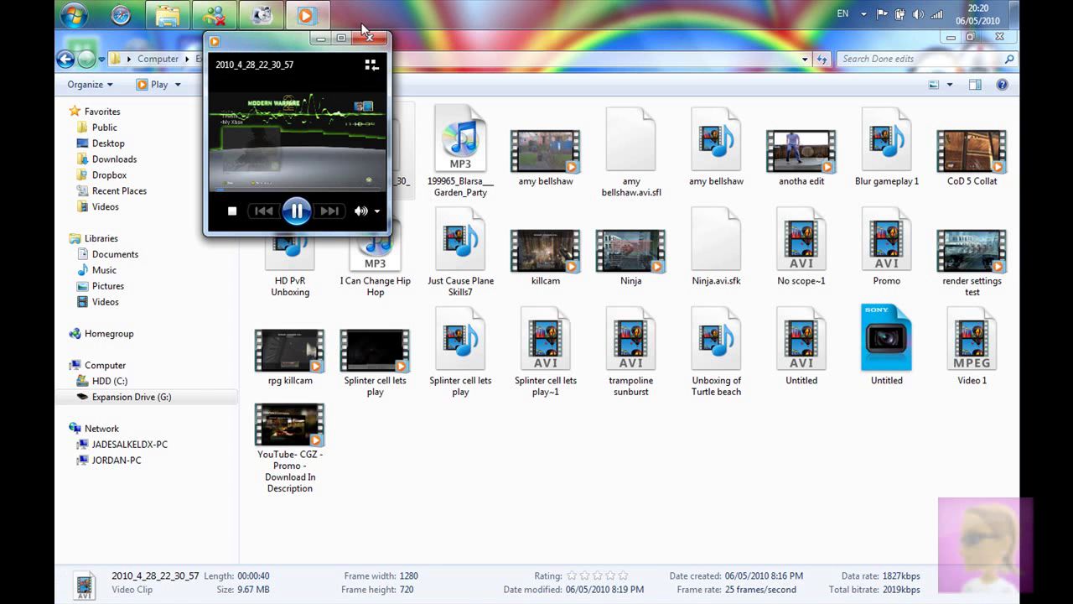
left_click(342, 40)
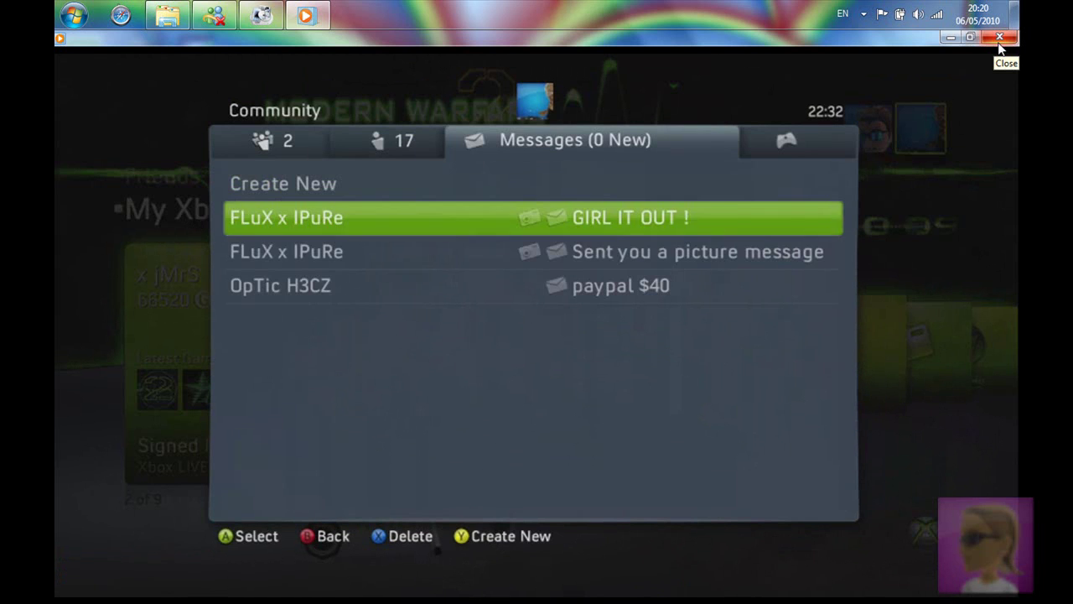
left_click(998, 42)
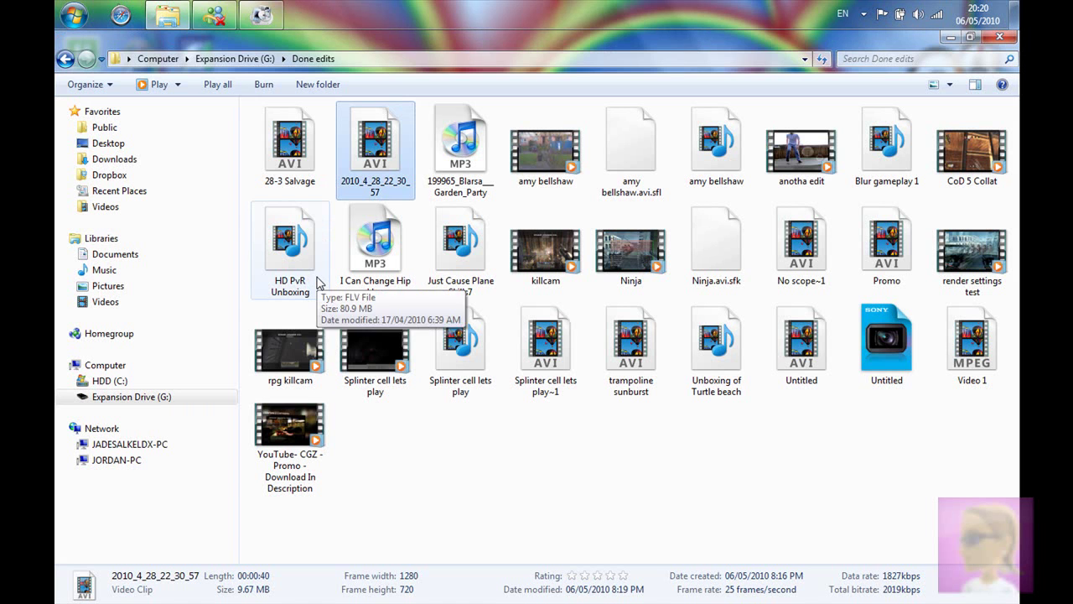
Bring Format Factory back in front of the Done edits folder and reposition its window slightly lower
left_click(262, 14)
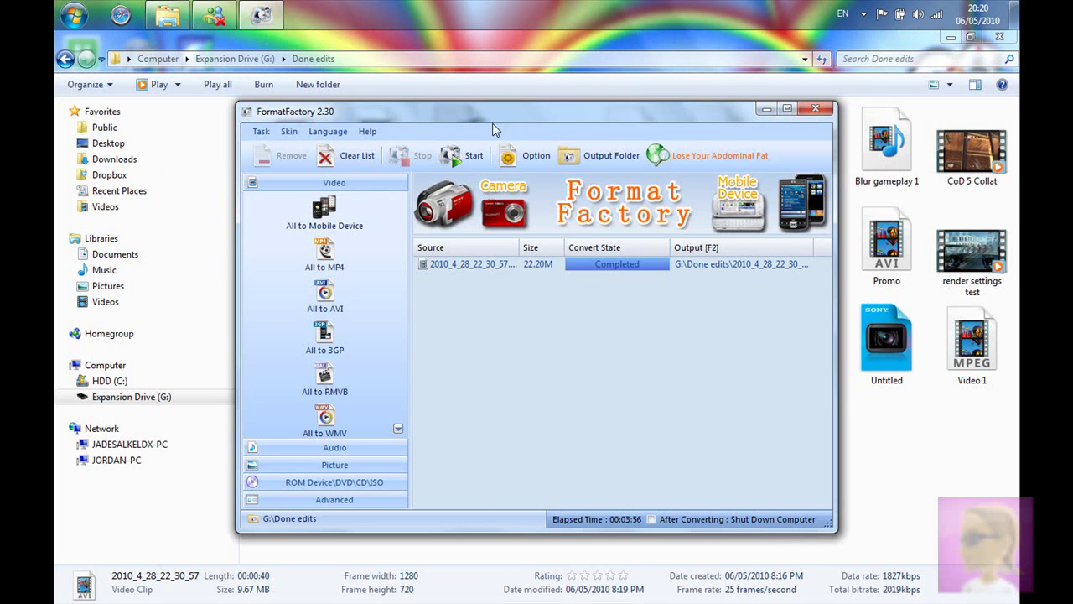
left_click_drag(493, 111, 475, 142)
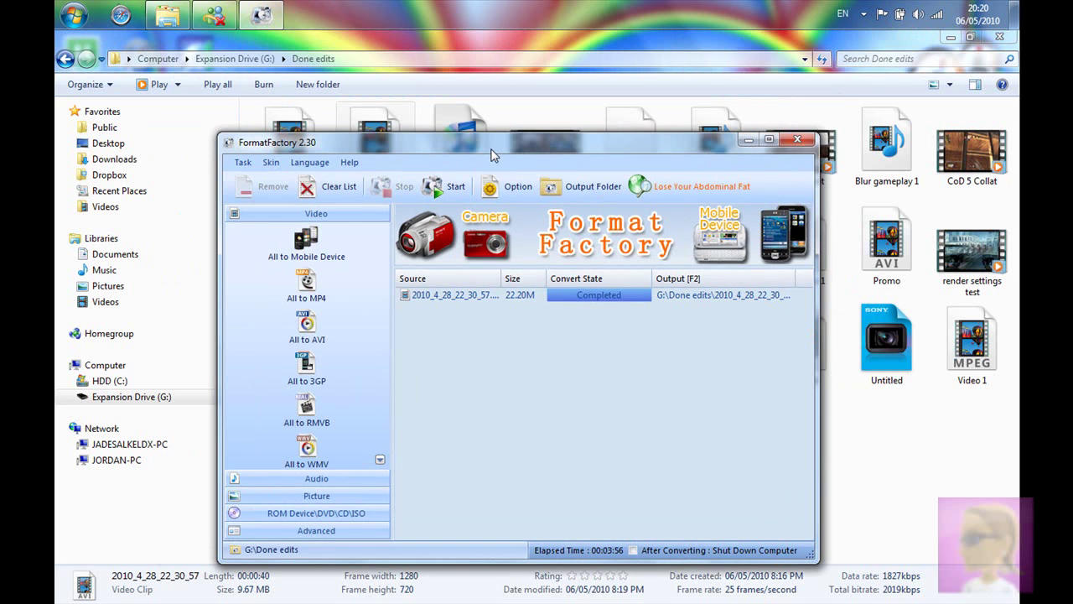
Stop the screen recording running in the background
left_click(864, 14)
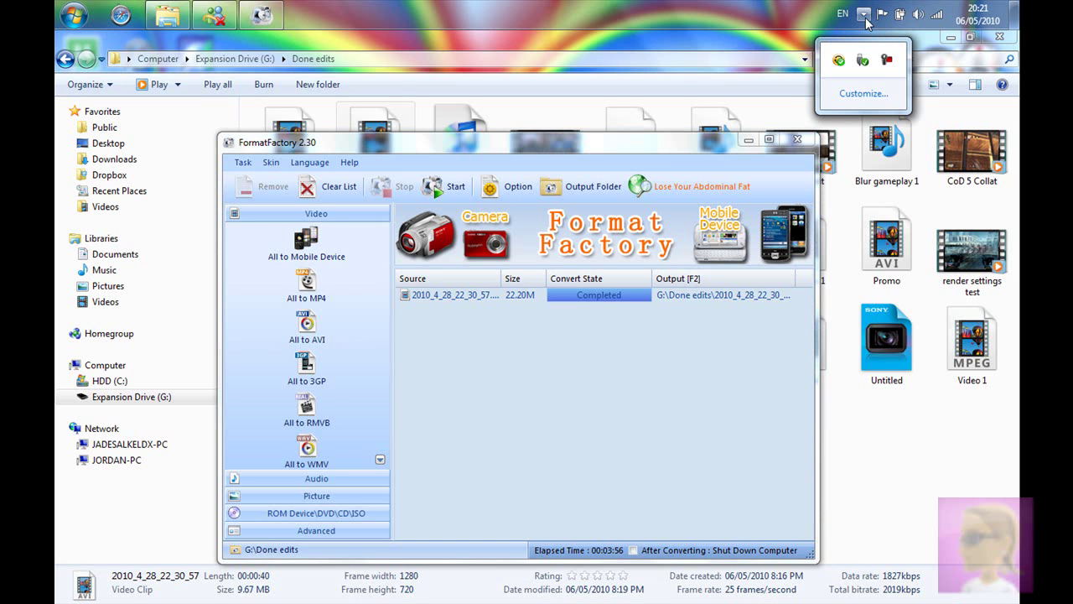
right_click(887, 62)
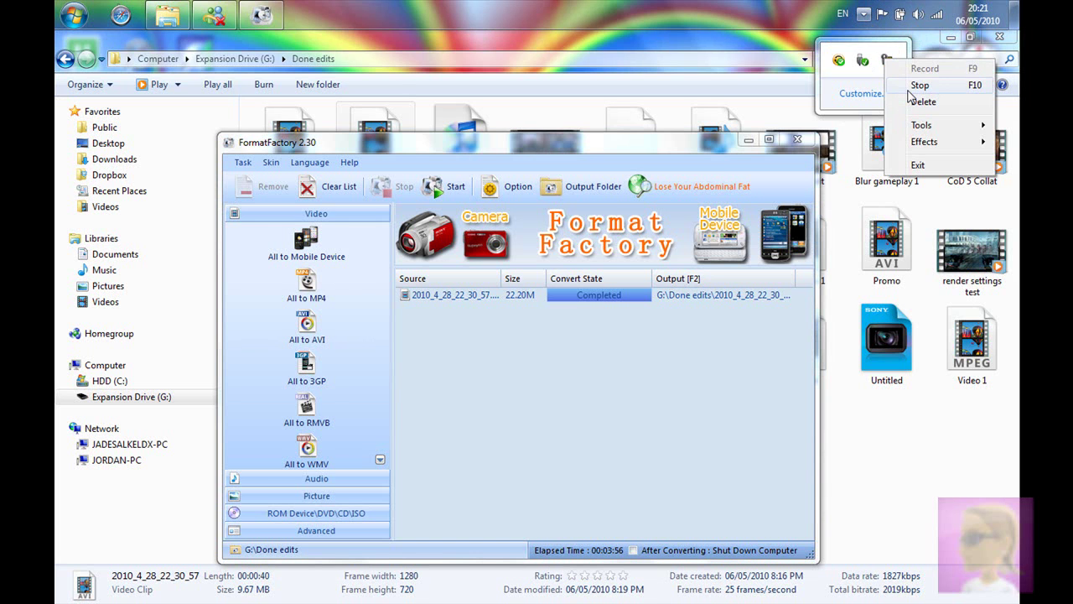